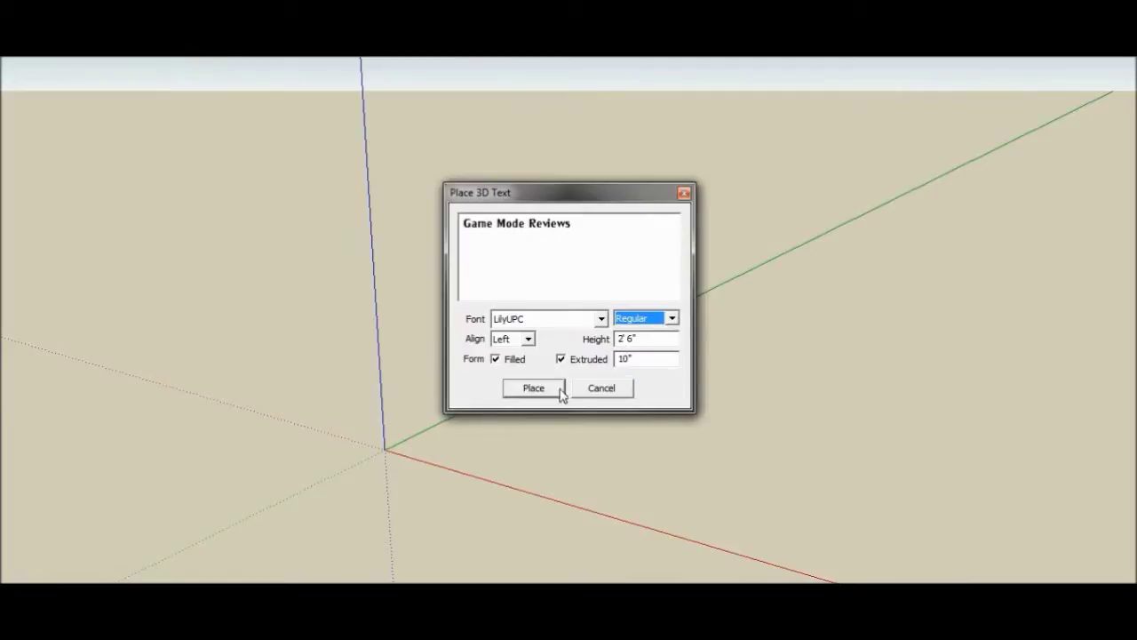
Place the extruded 3D text "Game Mode Reviews" on the ground plane near the origin.
{"action": "left_click", "coordinate": [560, 390]}
{"action": "left_click", "coordinate": [493, 433]}
{"action": "scroll", "coordinate": [543, 368], "scroll_direction": "up", "scroll_amount": 5}
{"action": "left_click_drag", "start_coordinate": [543, 368], "coordinate": [522, 418]}
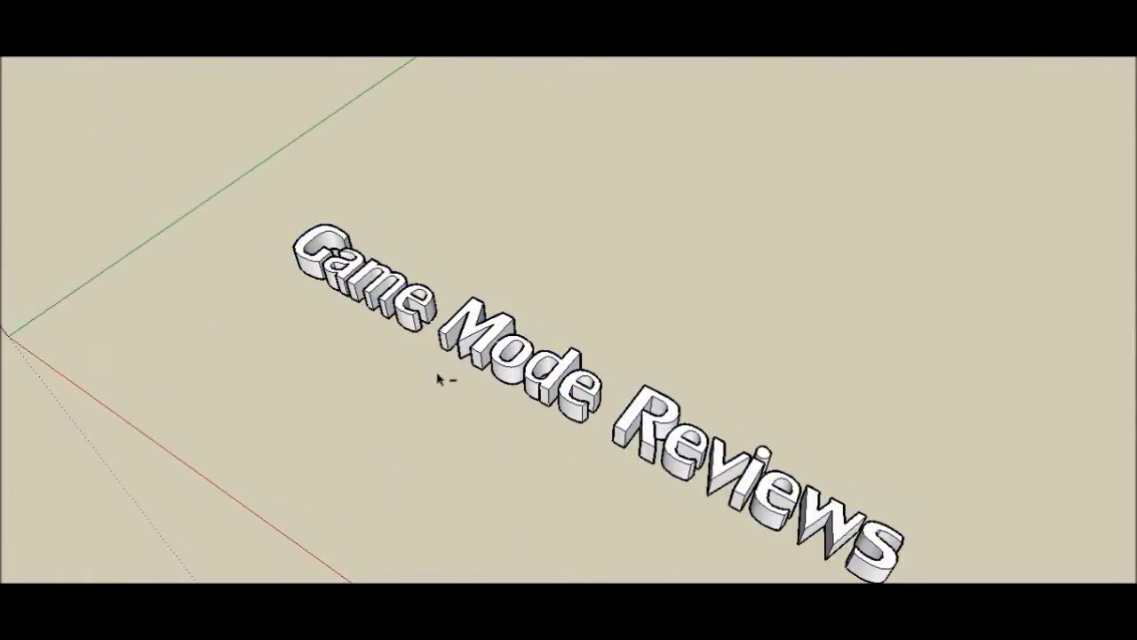
Examine the 3D text from several angles and distances with the camera tools.
{"action": "left_click_drag", "start_coordinate": [437, 379], "coordinate": [722, 398]}
{"action": "left_click_drag", "start_coordinate": [410, 264], "coordinate": [770, 311]}
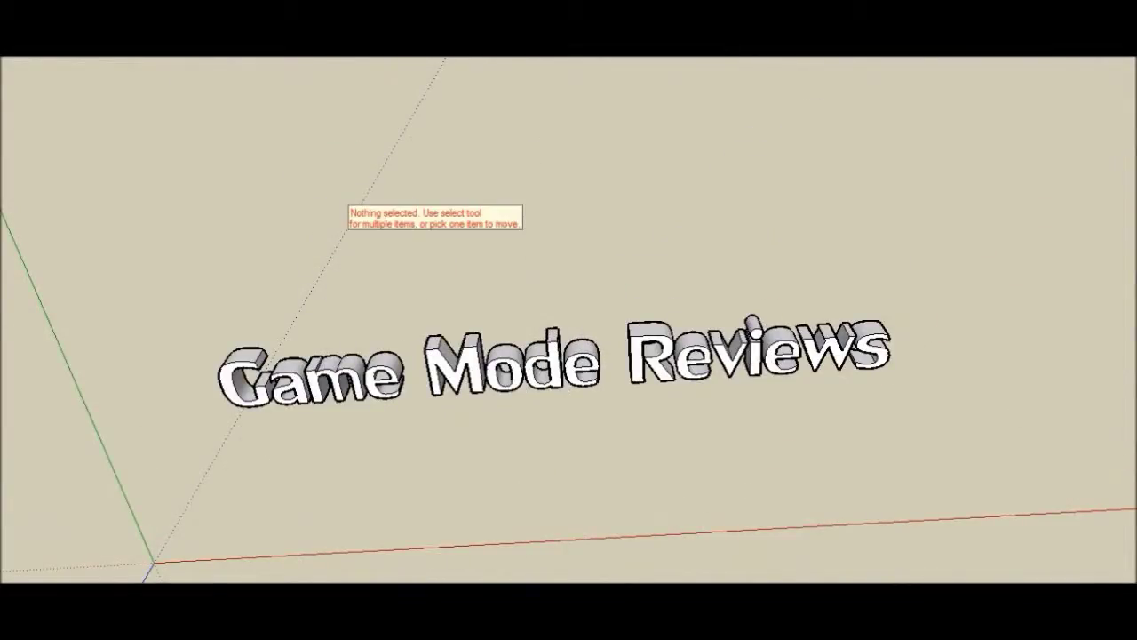
{"action": "left_click_drag", "start_coordinate": [106, 462], "coordinate": [189, 344]}
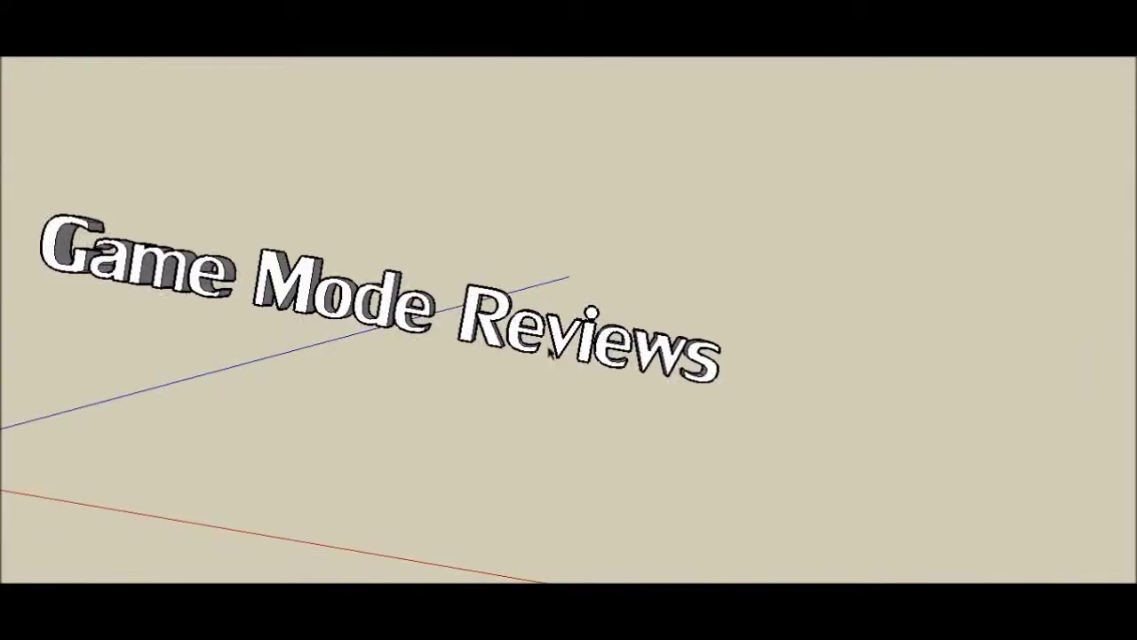
{"action": "mouse_move", "coordinate": [98, 307]}
{"action": "left_mouse_down"}
{"action": "mouse_move", "coordinate": [772, 274]}
{"action": "mouse_move", "coordinate": [45, 300]}
{"action": "mouse_move", "coordinate": [30, 290]}
{"action": "mouse_move", "coordinate": [90, 299]}
{"action": "mouse_move", "coordinate": [93, 289]}
{"action": "left_mouse_up"}
{"action": "left_click", "coordinate": [103, 18]}
{"action": "left_click", "coordinate": [124, 224]}
{"action": "left_click_drag", "start_coordinate": [142, 257], "coordinate": [128, 265]}
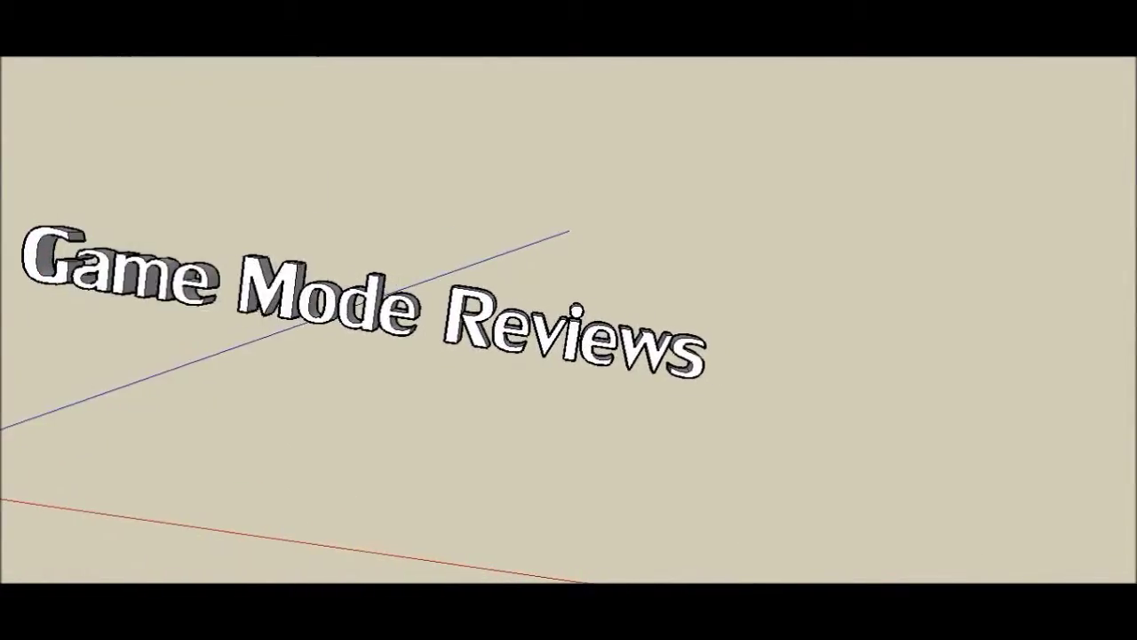
{"action": "left_click", "coordinate": [104, 18]}
{"action": "left_click", "coordinate": [125, 243]}
{"action": "left_click_drag", "start_coordinate": [237, 276], "coordinate": [258, 250]}
{"action": "left_click", "coordinate": [103, 18]}
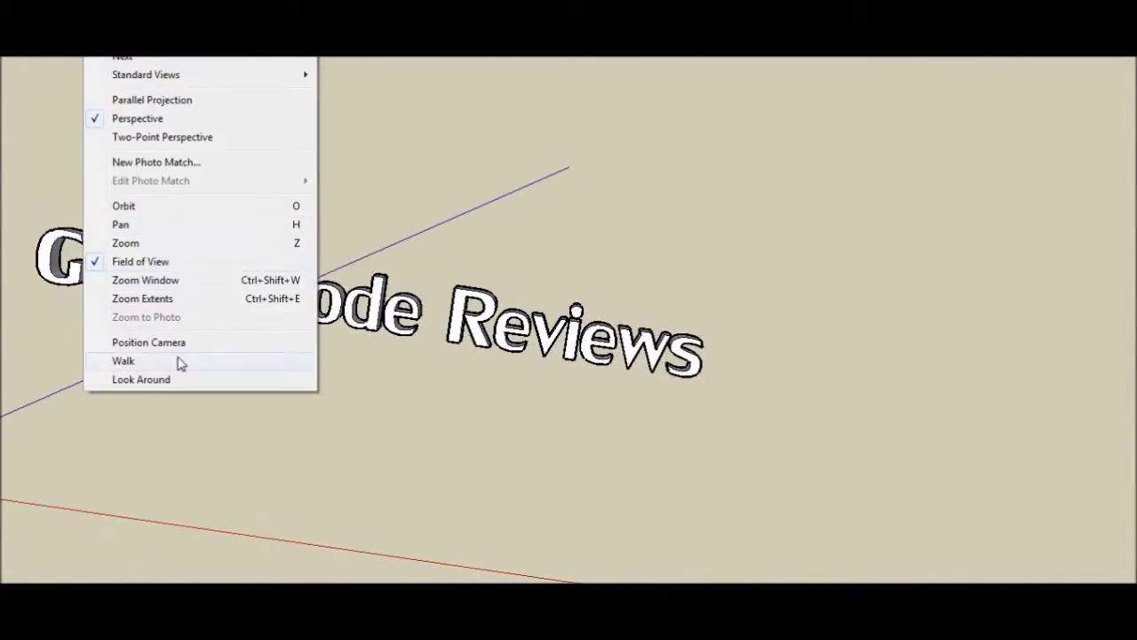
{"action": "left_click", "coordinate": [178, 344]}
{"action": "left_click", "coordinate": [219, 352]}
{"action": "left_click_drag", "start_coordinate": [219, 352], "coordinate": [469, 199]}
Export a view of the 3D text seen diagonally from above to the Desktop as the PNG image GMR.png.
{"action": "left_click", "coordinate": [66, 18]}
{"action": "mouse_move", "coordinate": [103, 18]}
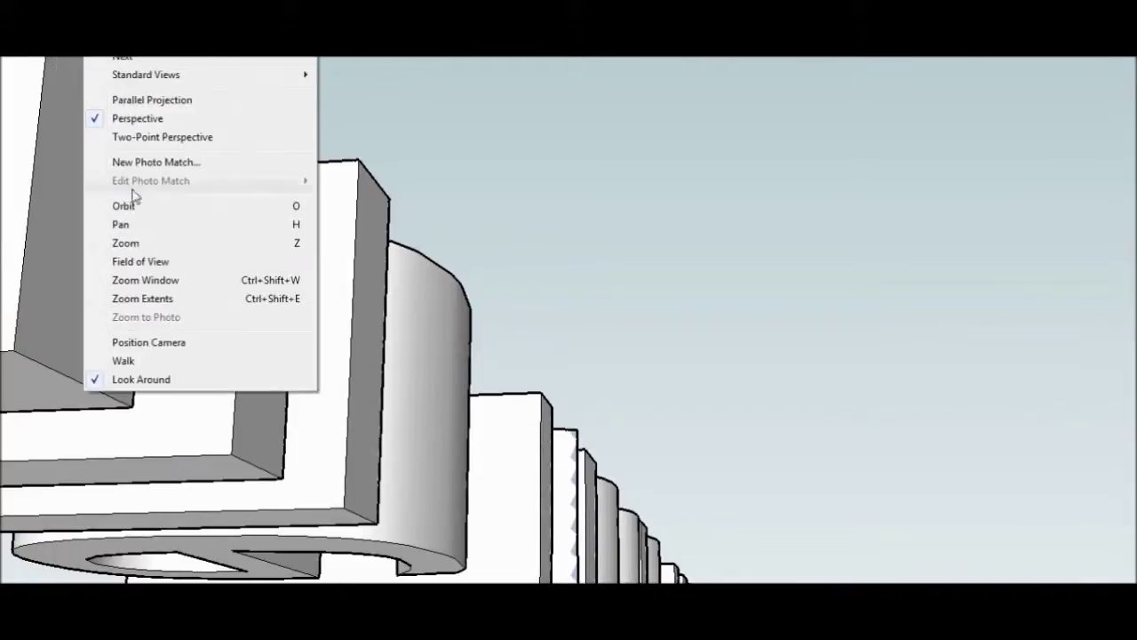
{"action": "left_click", "coordinate": [124, 206]}
{"action": "left_click_drag", "start_coordinate": [213, 253], "coordinate": [582, 254]}
{"action": "key", "text": "h"}
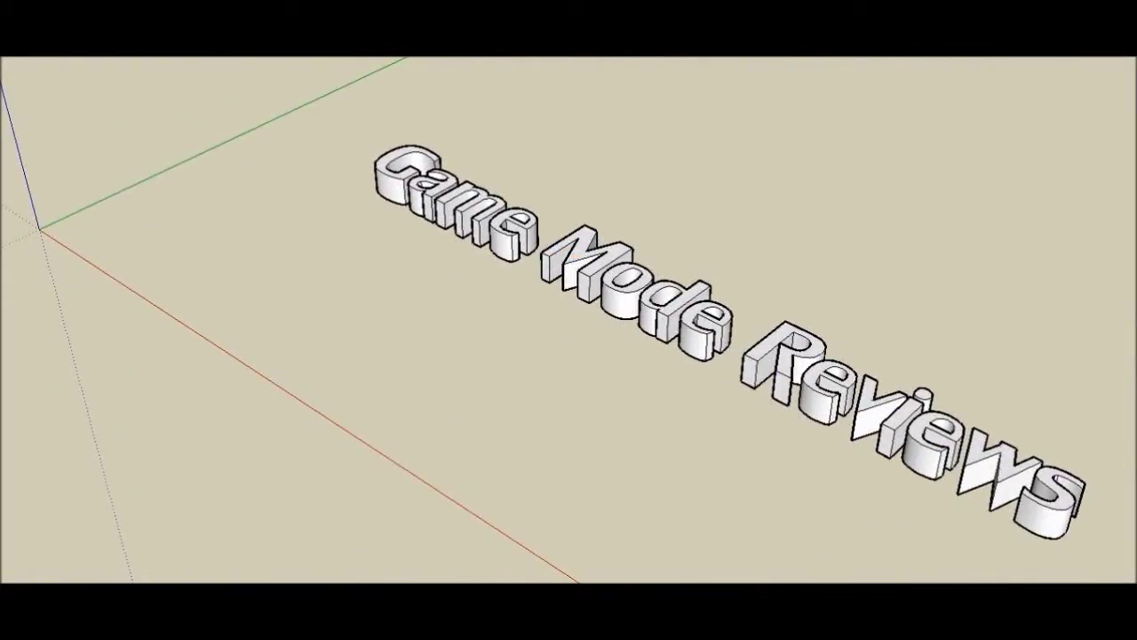
{"action": "left_click", "coordinate": [18, 52]}
{"action": "mouse_move", "coordinate": [53, 199]}
{"action": "left_click", "coordinate": [267, 218]}
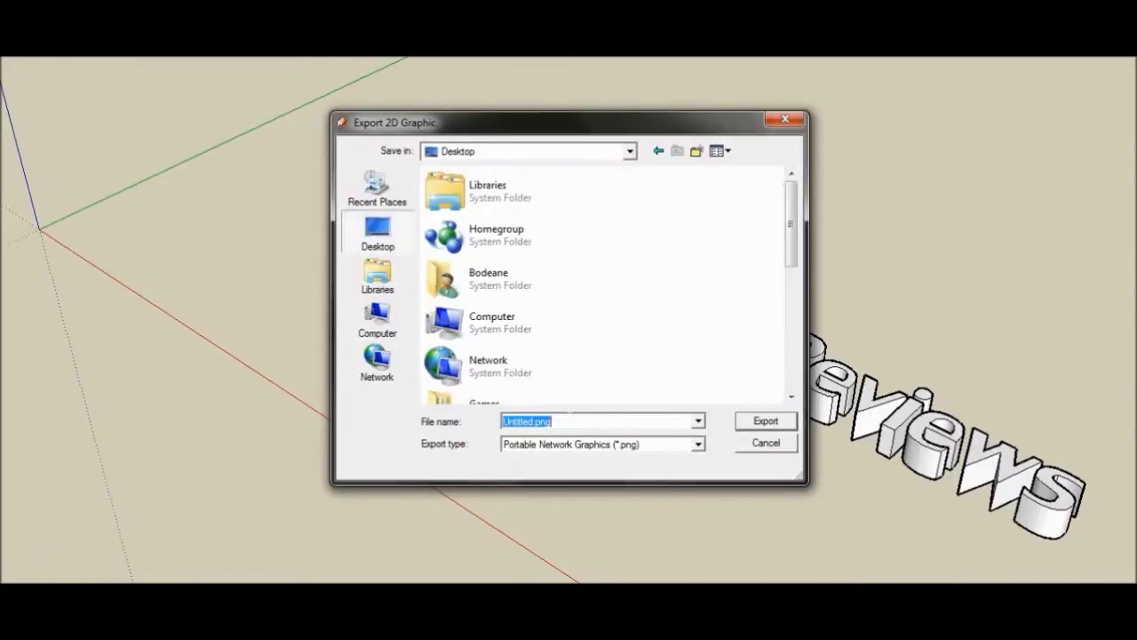
{"action": "left_click", "coordinate": [765, 425]}
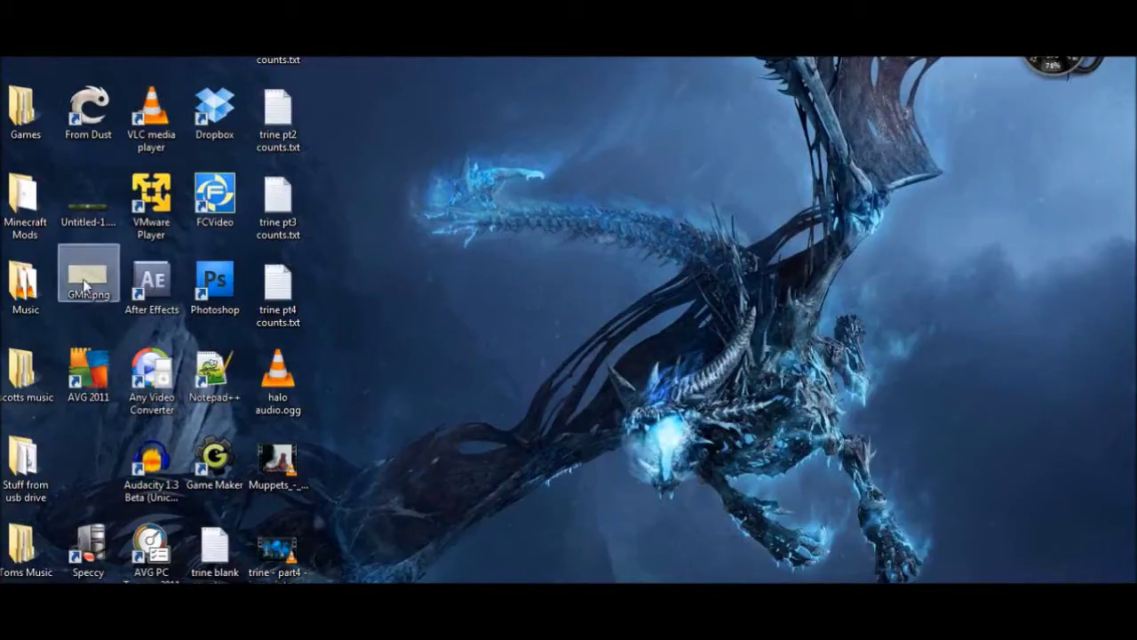
Switch to Photoshop with GMR.png and try deleting the selected background, undoing the deletion.
{"action": "left_click", "coordinate": [215, 288]}
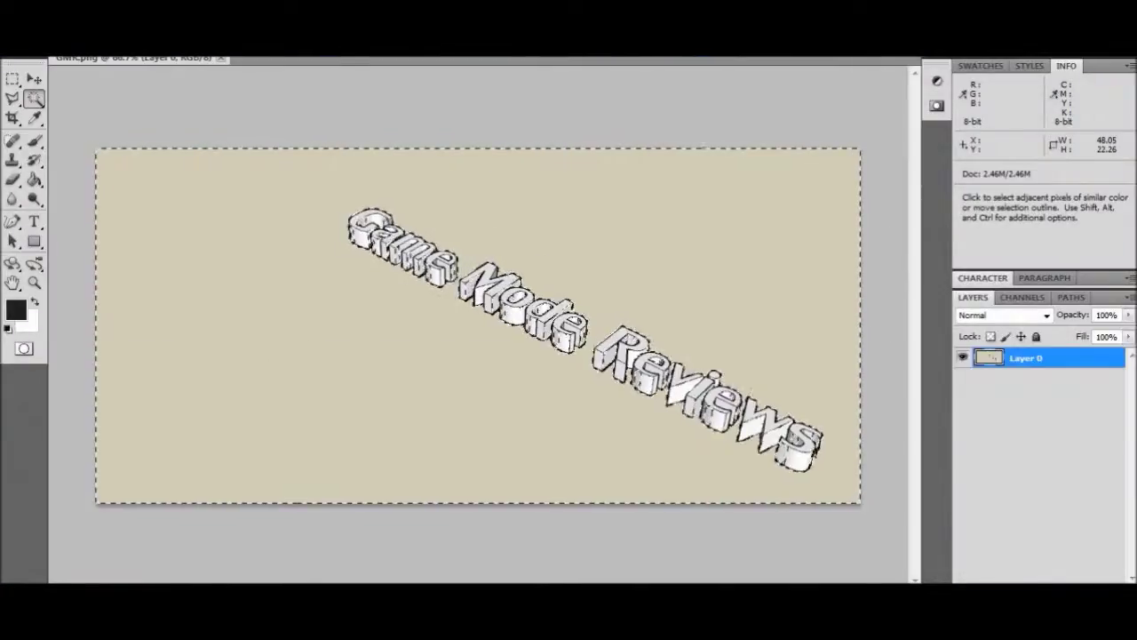
{"action": "scroll", "coordinate": [596, 360], "scroll_direction": "up", "scroll_amount": 5}
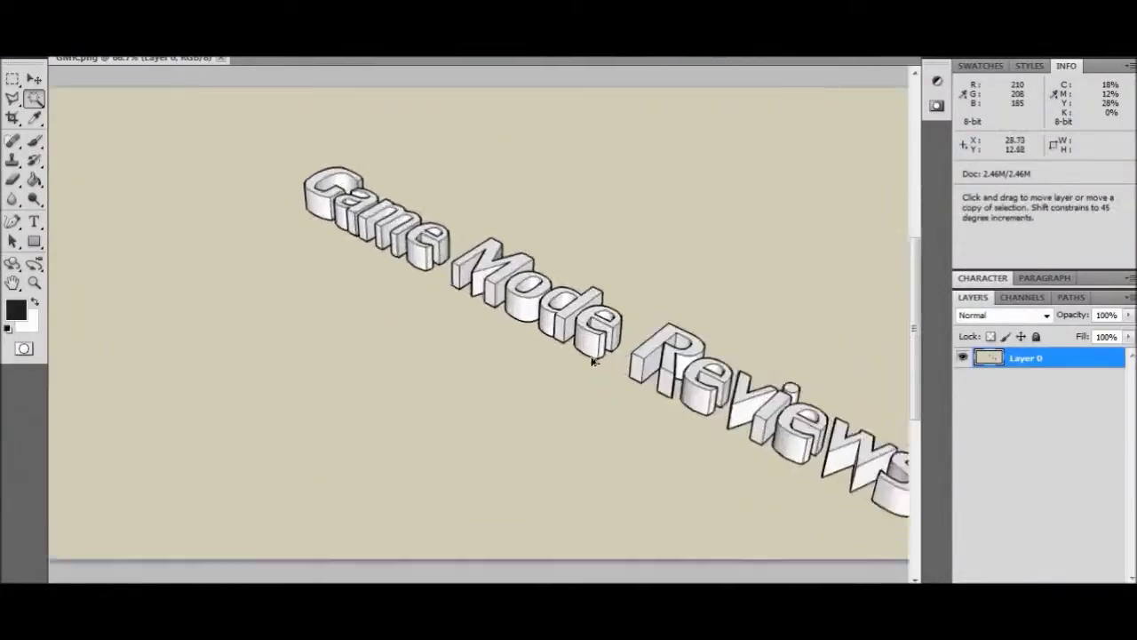
{"action": "left_click_drag", "start_coordinate": [596, 360], "coordinate": [459, 313]}
{"action": "key", "text": "Delete"}
{"action": "key", "text": "ctrl+z"}
Select and delete the beige background around the text, leaving transparency, and clear the selection.
{"action": "left_click", "coordinate": [188, 5]}
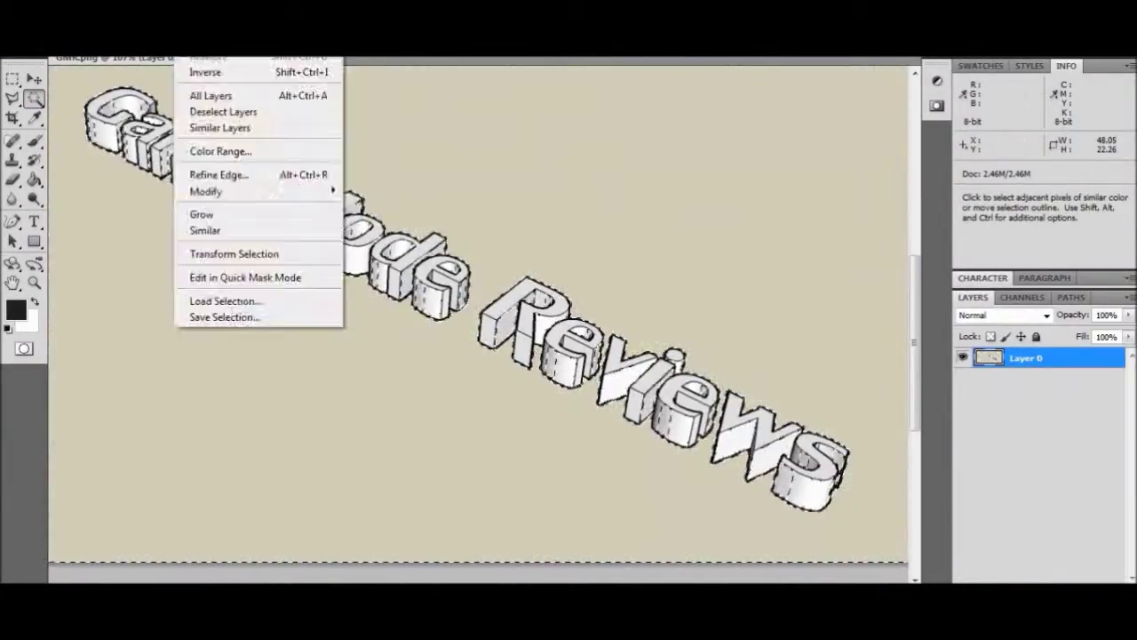
{"action": "left_click", "coordinate": [208, 39]}
{"action": "left_click", "coordinate": [135, 279]}
{"action": "key", "text": "Delete"}
{"action": "left_click", "coordinate": [188, 6]}
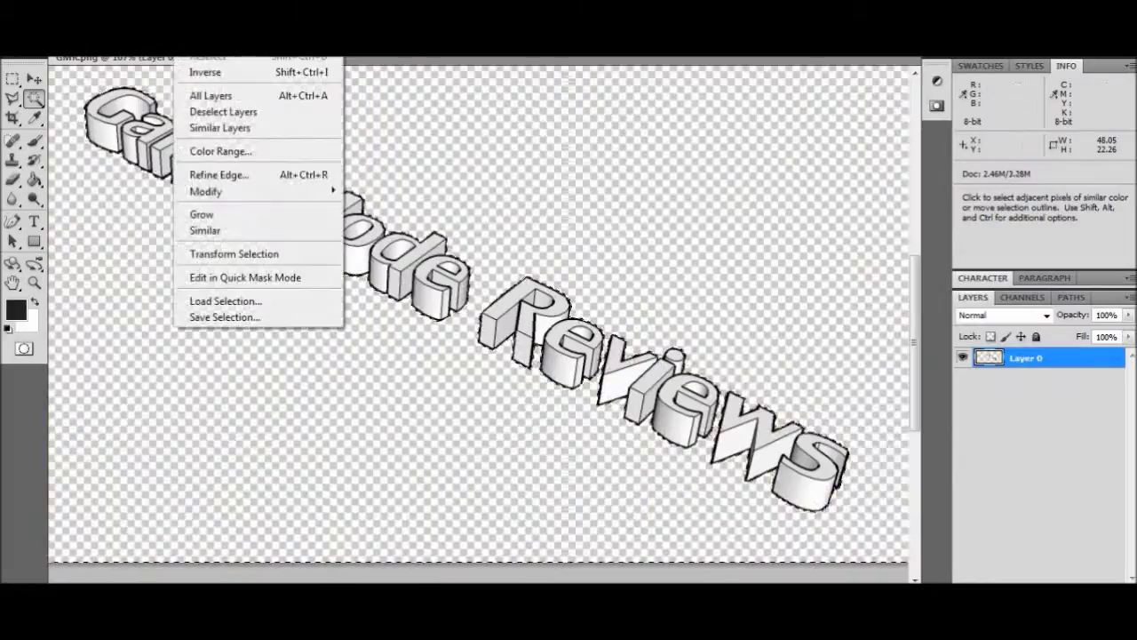
{"action": "left_click", "coordinate": [208, 38]}
{"action": "left_click", "coordinate": [169, 169]}
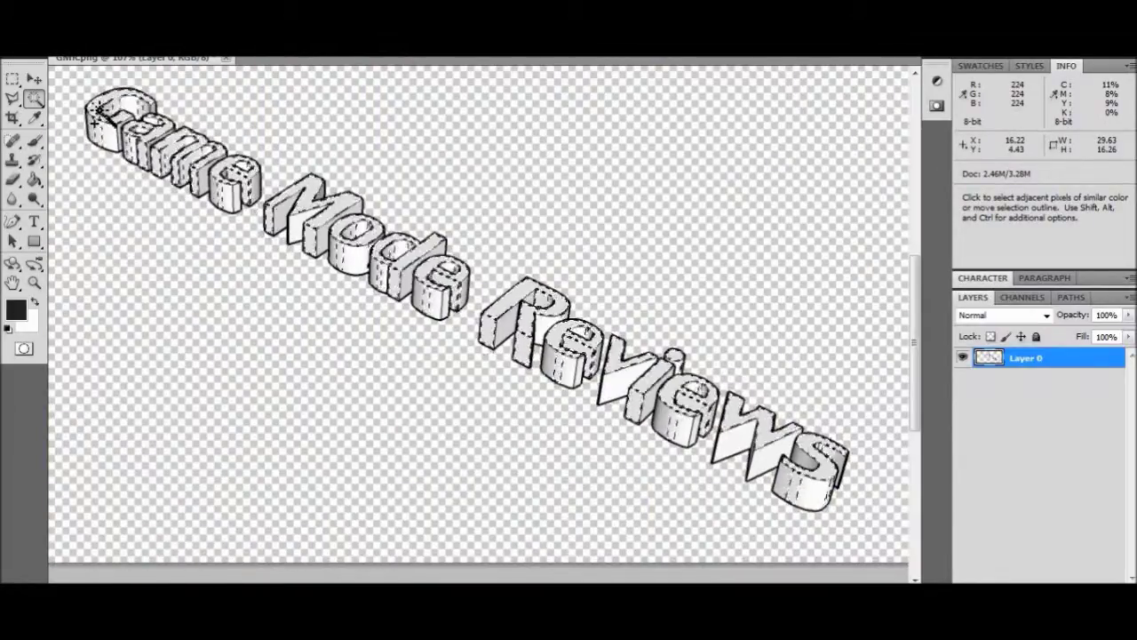
{"action": "key", "text": "ctrl+d"}
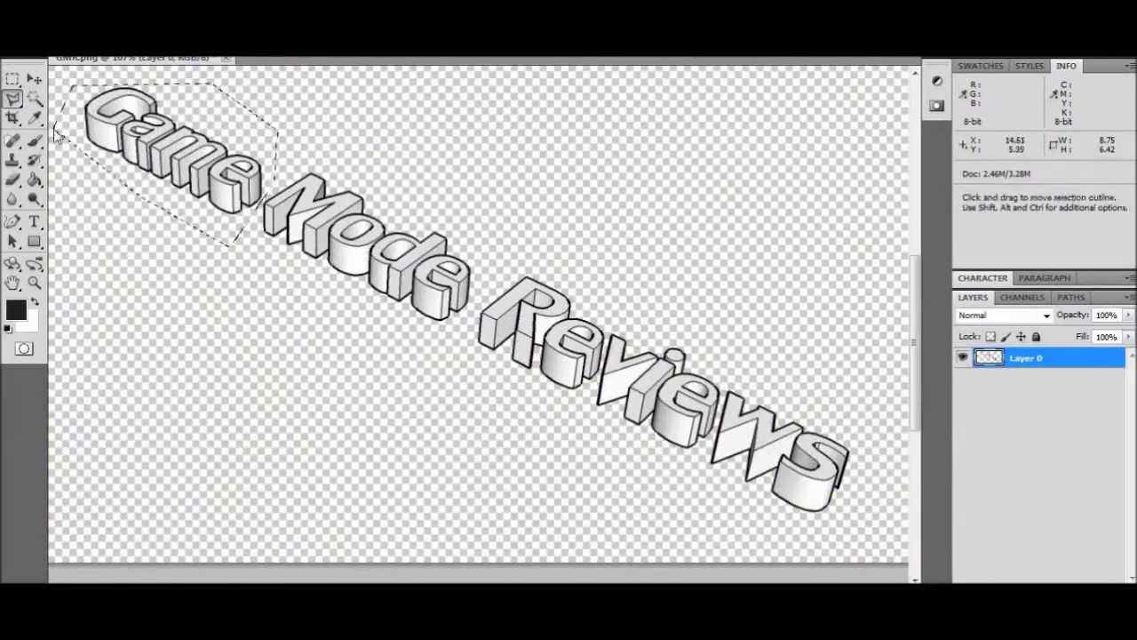
Move the words Game and Mode down to the lower left of the canvas, away from Reviews.
{"action": "key", "text": "v"}
{"action": "left_click_drag", "start_coordinate": [187, 141], "coordinate": [236, 363]}
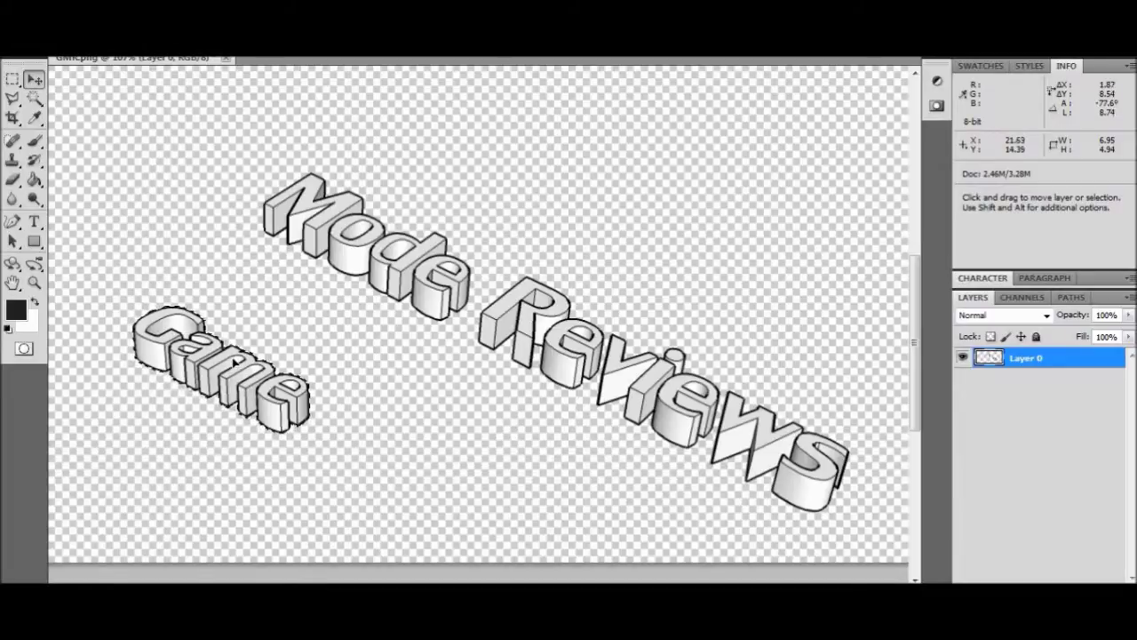
{"action": "left_click", "coordinate": [34, 80]}
{"action": "left_click_drag", "start_coordinate": [393, 264], "coordinate": [441, 477]}
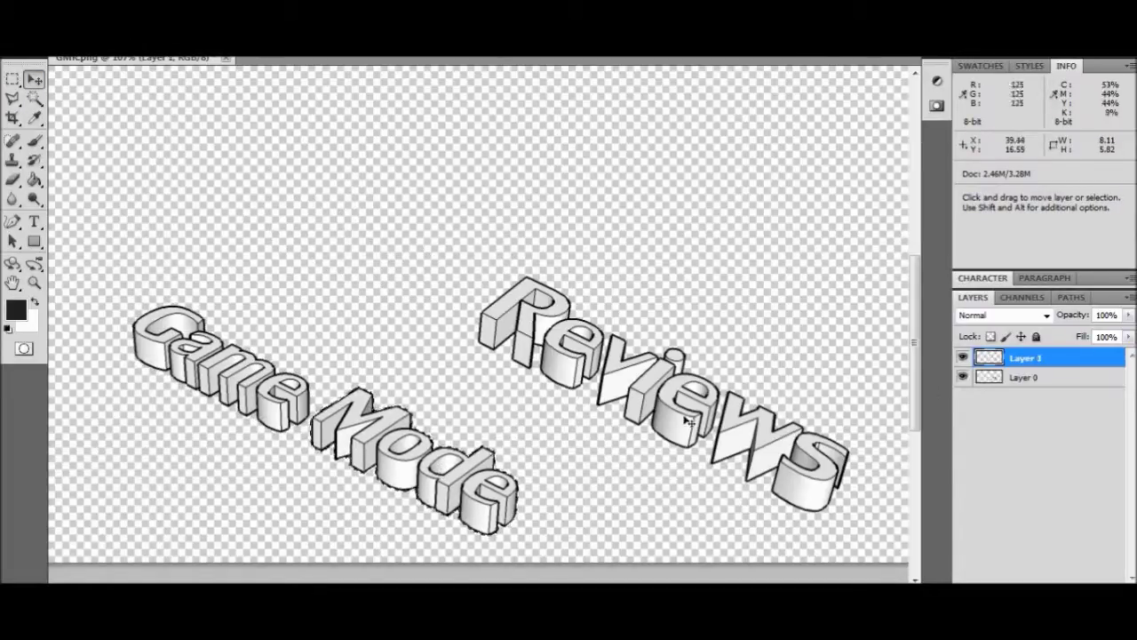
Copy the word Mode onto Layer 1, separate from the words on Layer 0.
{"action": "key", "text": "ctrl+c"}
{"action": "key", "text": "Return"}
{"action": "left_click", "coordinate": [1024, 381]}
{"action": "key", "text": "ctrl+c"}
{"action": "left_click", "coordinate": [1024, 359]}
{"action": "key", "text": "ctrl+v"}
{"action": "left_click", "coordinate": [963, 378]}
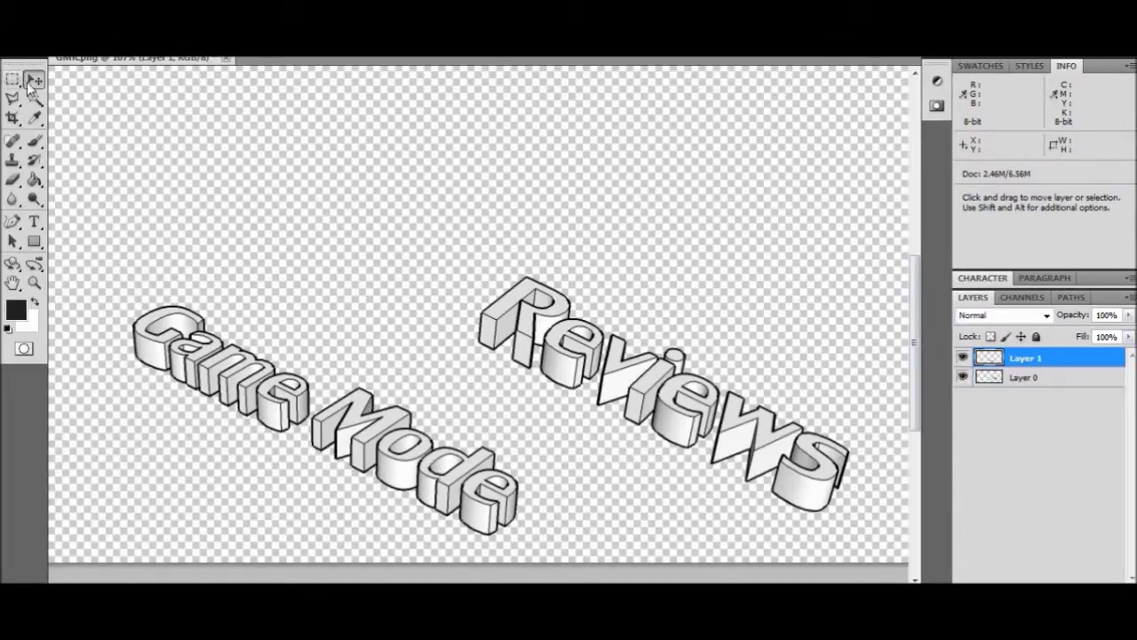
Outline the word Mode with the Polygonal Lasso and copy that area of Layer 0 to a new layer.
{"action": "double_click", "coordinate": [355, 547]}
{"action": "left_click", "coordinate": [1019, 377]}
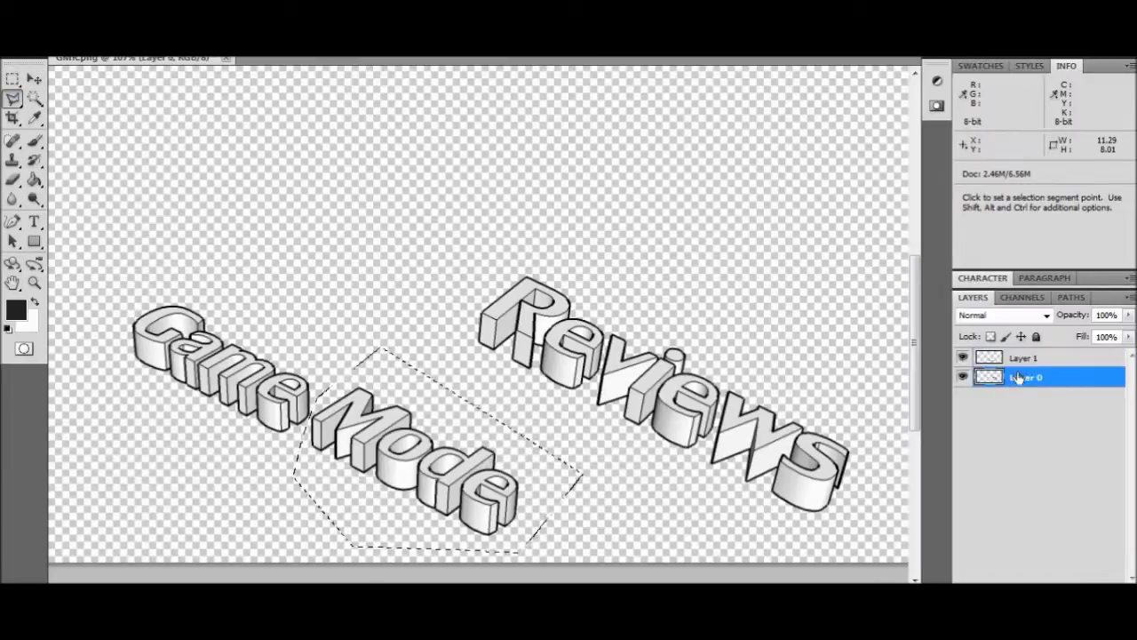
{"action": "key", "text": "ctrl+j"}
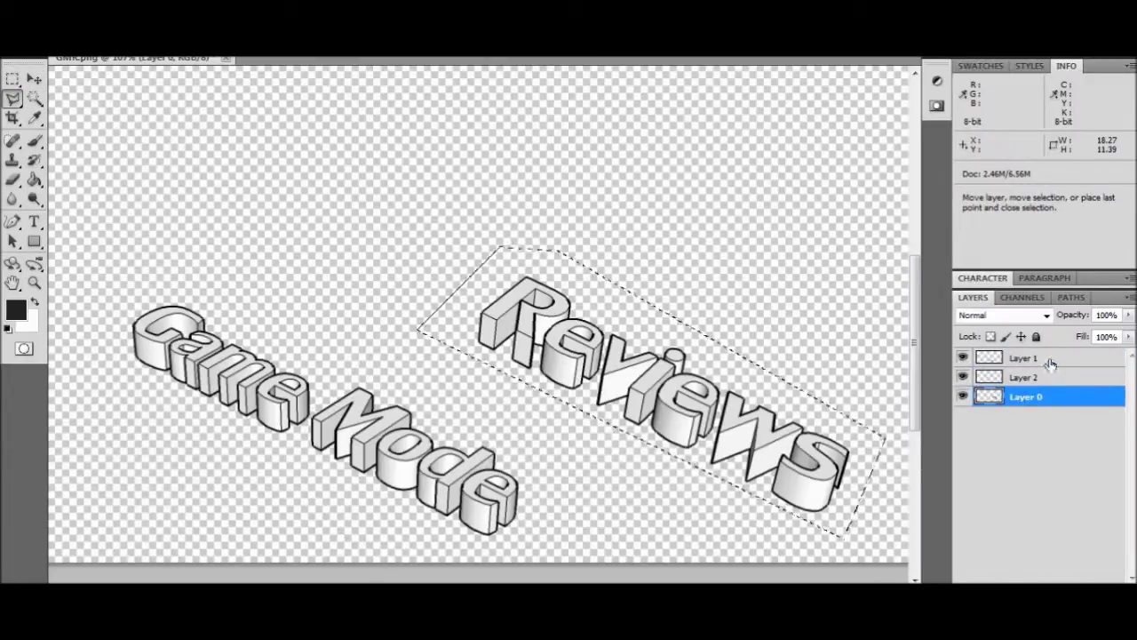
Paste the word Reviews onto a new layer above Layer 1 and delete the original from Layer 0.
{"action": "left_click", "coordinate": [1051, 364]}
{"action": "key", "text": "ctrl+v"}
{"action": "left_click", "coordinate": [1031, 415]}
{"action": "left_click", "coordinate": [338, 277]}
{"action": "left_click", "coordinate": [441, 338]}
{"action": "key", "text": "Delete"}
{"action": "left_click", "coordinate": [189, 7]}
{"action": "left_click", "coordinate": [209, 39]}
Hide Layer 2, then move Reviews to just above Game Mode and lower its layer beneath Layer 2.
{"action": "left_click", "coordinate": [1026, 358]}
{"action": "left_click", "coordinate": [964, 398]}
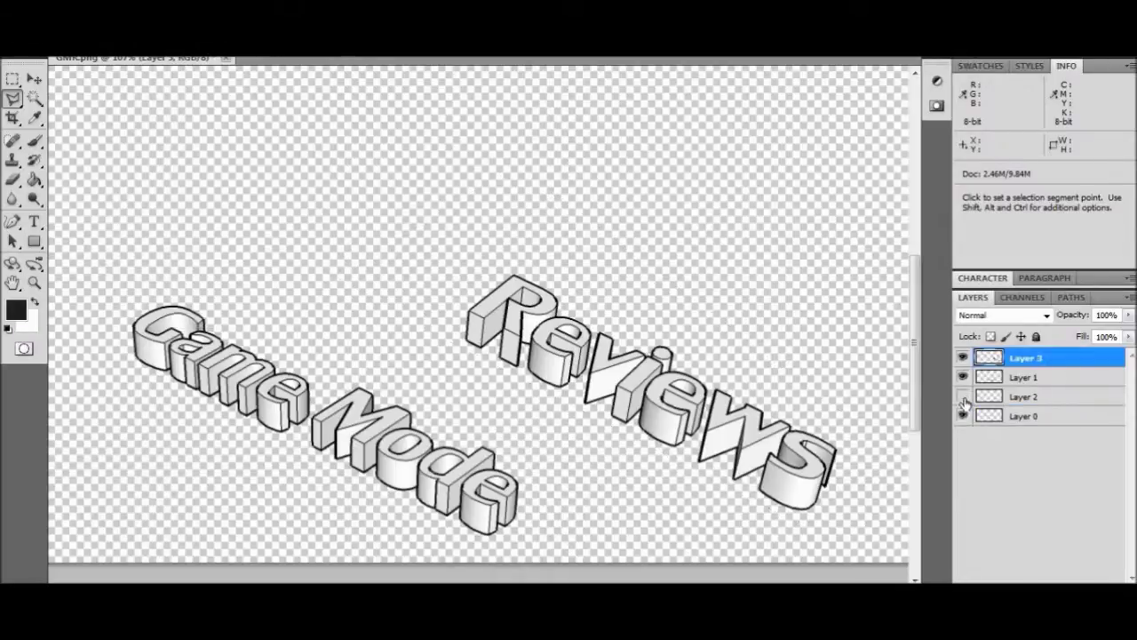
{"action": "left_click_drag", "start_coordinate": [504, 330], "coordinate": [232, 287]}
{"action": "key", "text": "ctrl+bracketleft"}
{"action": "key", "text": "ctrl+bracketleft"}
Skew the word Reviews by about 2 degrees and fit it closely behind Game Mode, with its layer below Layer 0.
{"action": "key", "text": "ctrl+t"}
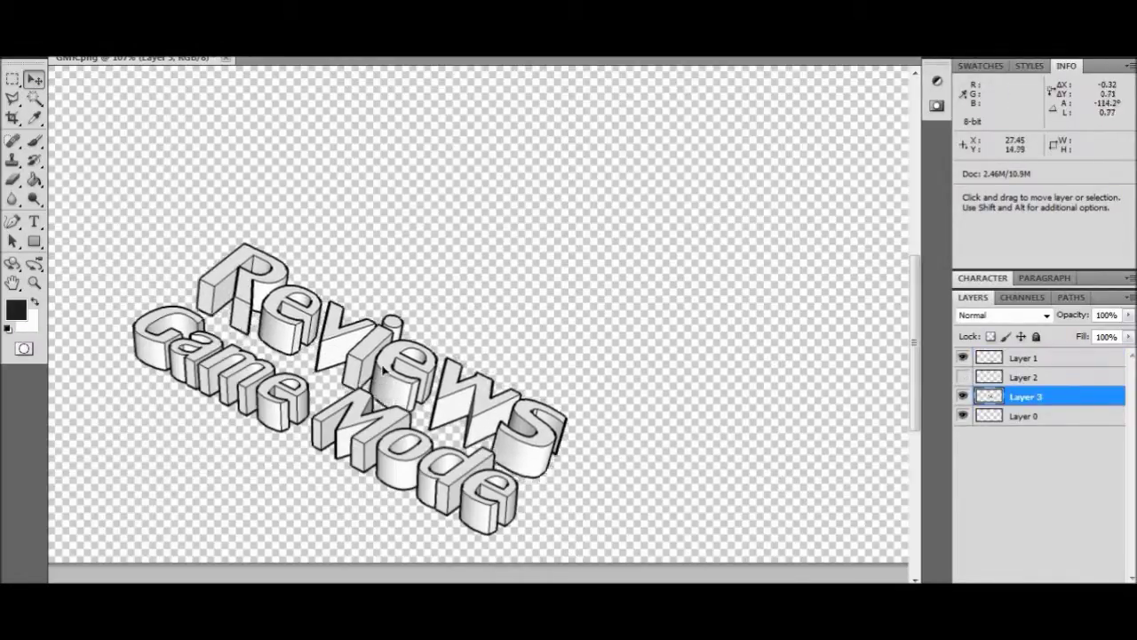
{"action": "mouse_move", "coordinate": [195, 234]}
{"action": "left_mouse_down"}
{"action": "mouse_move", "coordinate": [203, 215]}
{"action": "mouse_move", "coordinate": [207, 230]}
{"action": "left_mouse_up"}
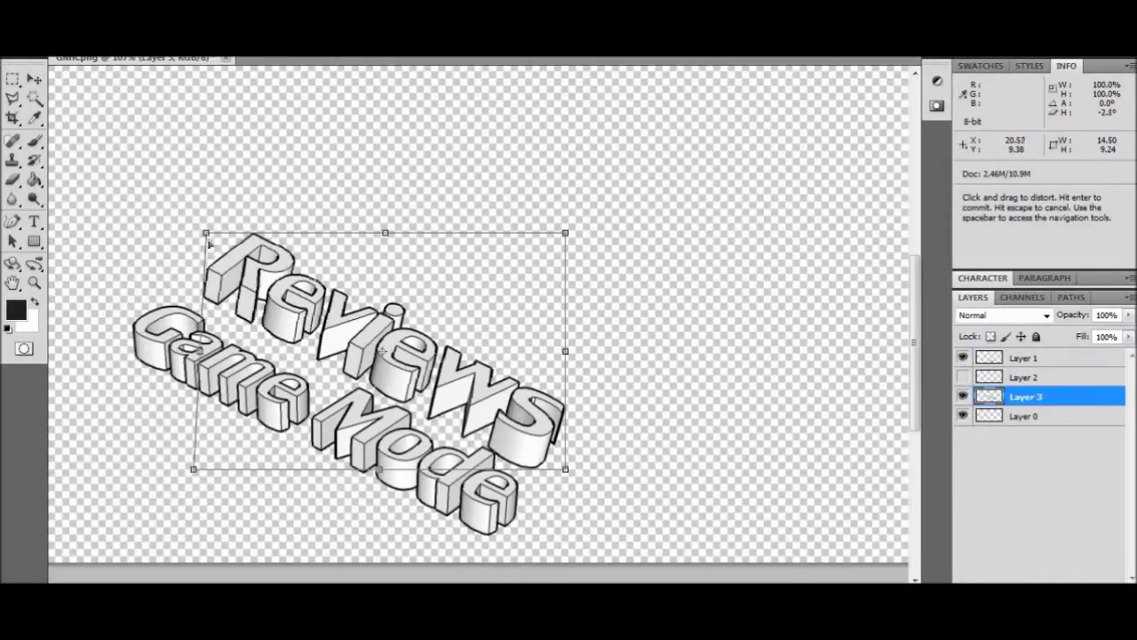
{"action": "key", "text": "Return"}
{"action": "left_click_drag", "start_coordinate": [373, 357], "coordinate": [387, 381]}
{"action": "key", "text": "ctrl+bracketleft"}
Save the layered document as GMR.psd on the Desktop.
{"action": "left_click", "coordinate": [44, 13]}
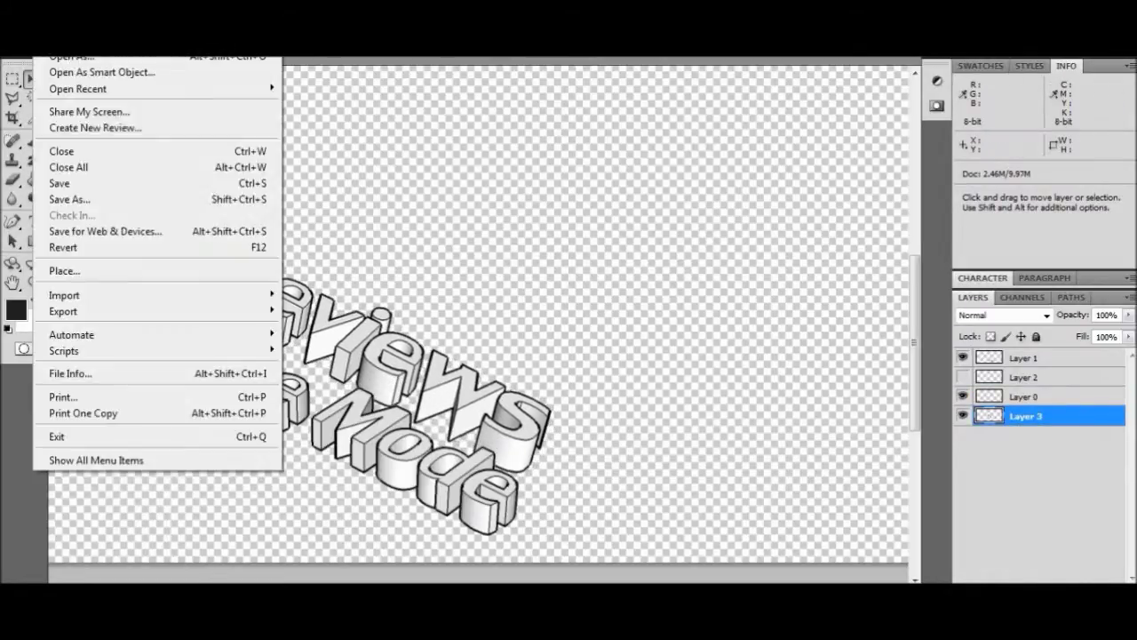
{"action": "key", "text": "shift+ctrl+s"}
{"action": "key", "text": "Return"}
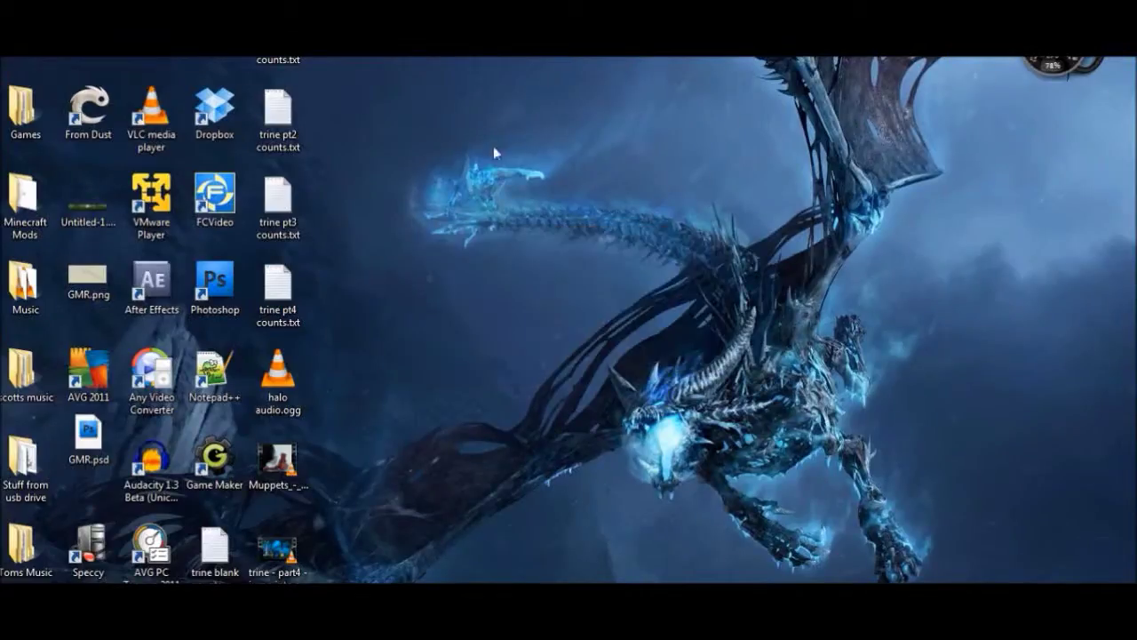
Switch to After Effects and import GMR.psd as a Composition with editable layer styles.
{"action": "double_click", "coordinate": [175, 271]}
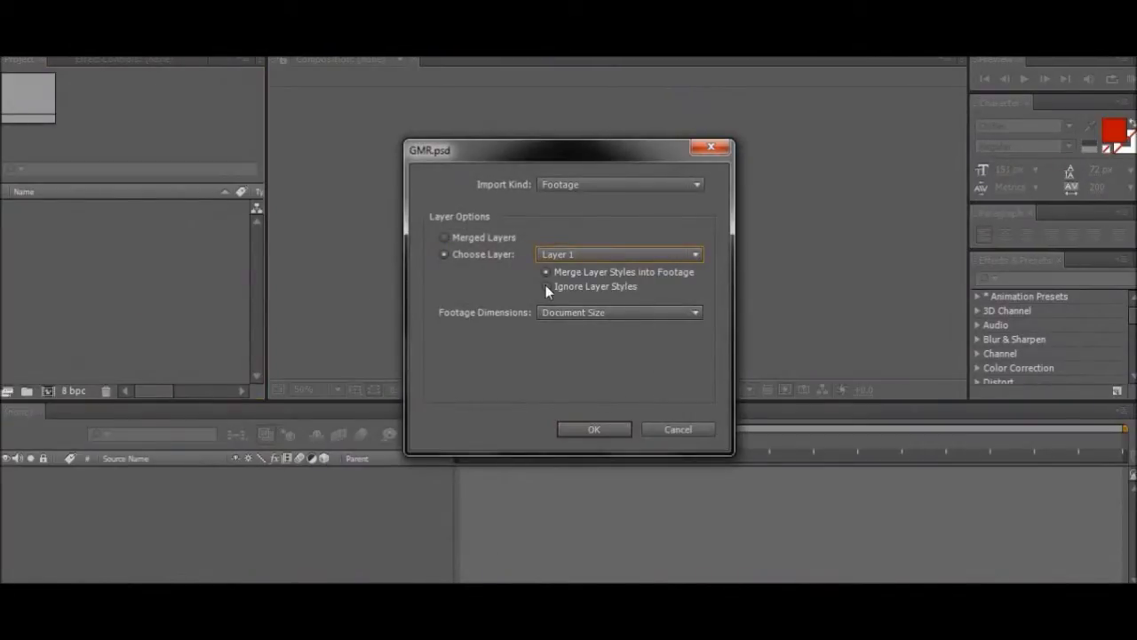
{"action": "left_click", "coordinate": [591, 184]}
{"action": "left_click", "coordinate": [566, 221]}
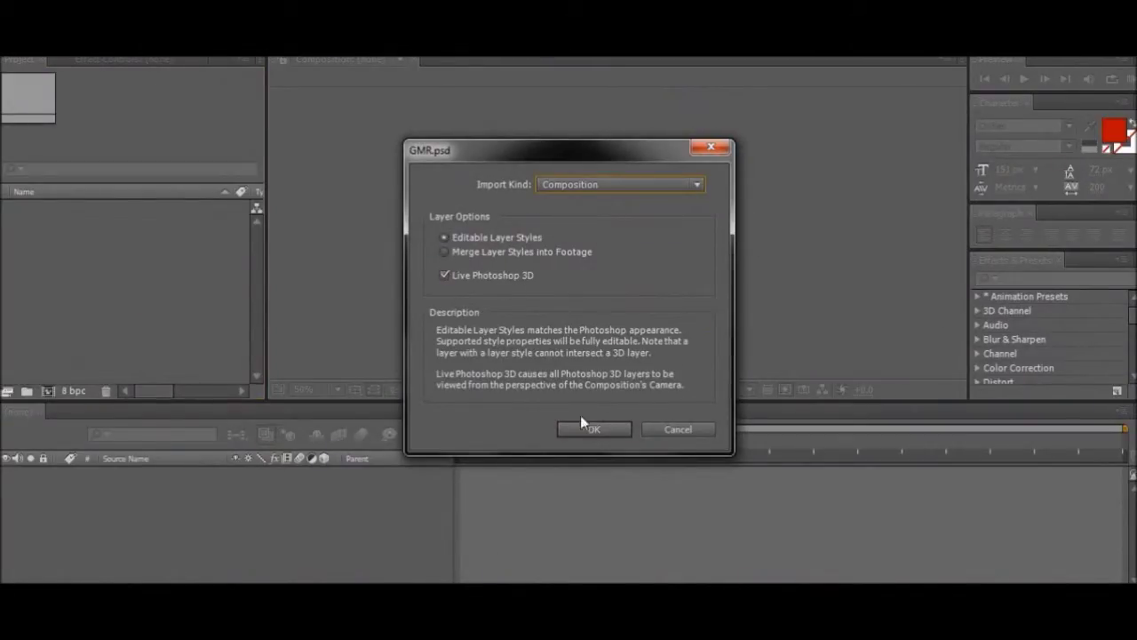
{"action": "left_click", "coordinate": [592, 429]}
Delete the unused Layer 2/GMR.psd footage from the GMR Layers folder.
{"action": "left_click", "coordinate": [7, 223]}
{"action": "left_click", "coordinate": [71, 272]}
{"action": "key", "text": "Delete"}
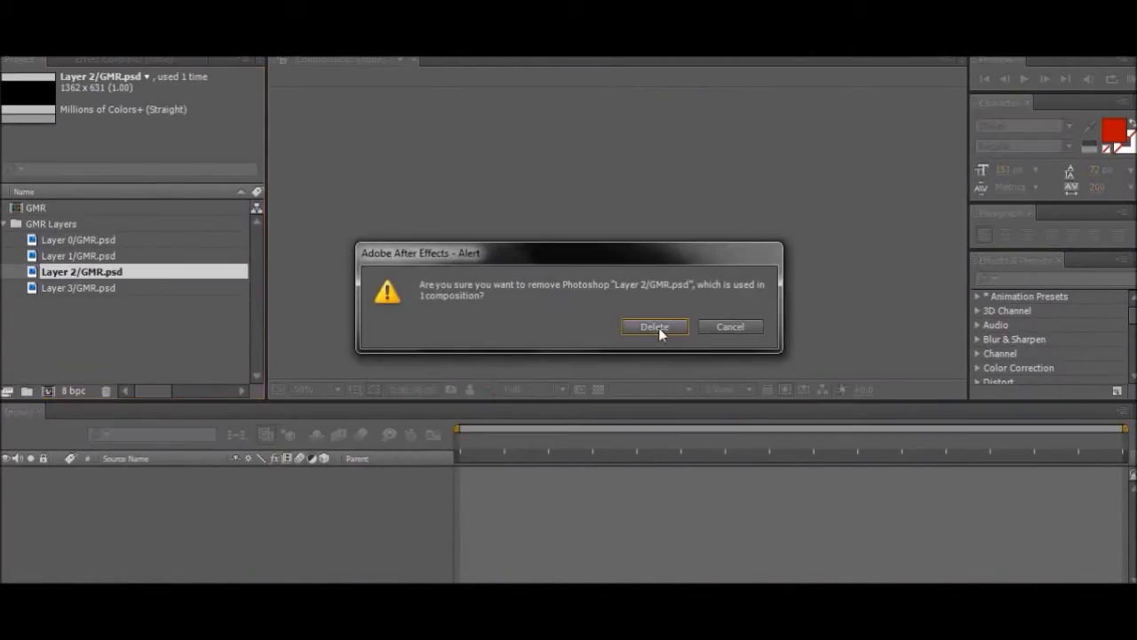
{"action": "left_click", "coordinate": [655, 327]}
Create an 8-second HDV/HDTV 720 25 composition and add the three remaining GMR.psd layers to it.
{"action": "left_click", "coordinate": [45, 271], "text": "shift"}
{"action": "left_click", "coordinate": [48, 391]}
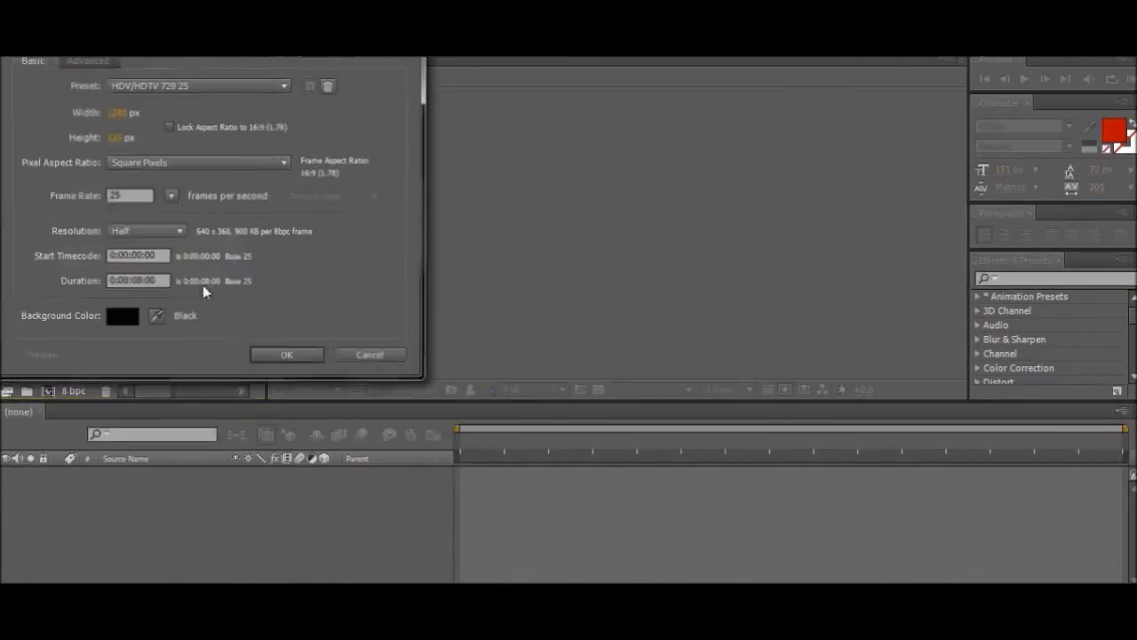
{"action": "left_click", "coordinate": [284, 355]}
{"action": "left_click_drag", "start_coordinate": [69, 326], "coordinate": [109, 480]}
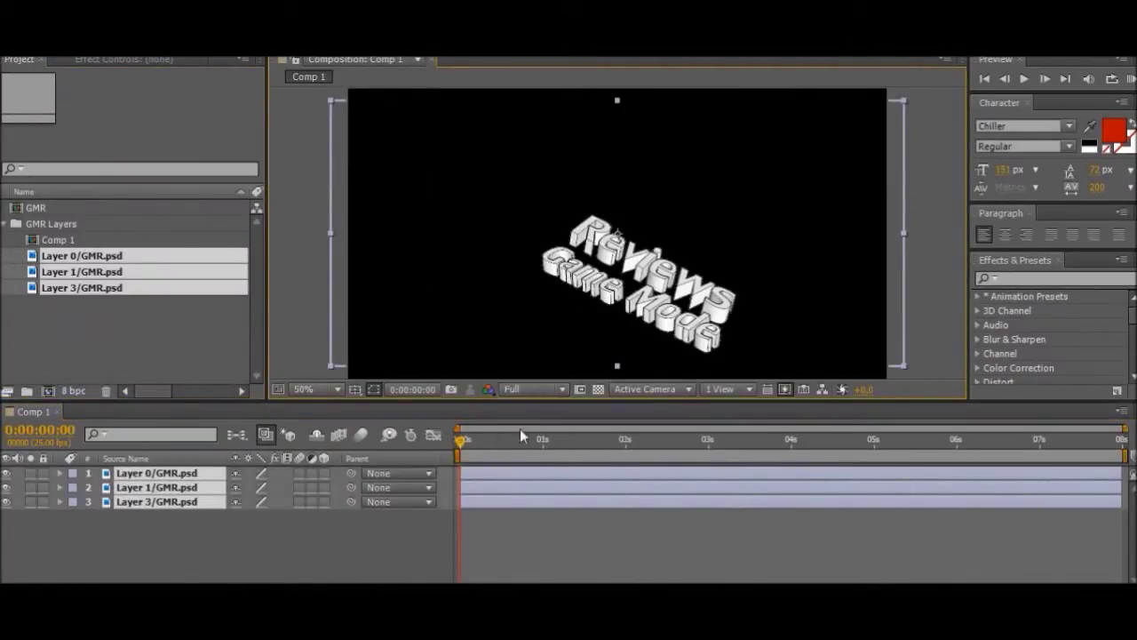
Set the composition preview resolution to Half and deselect all layers.
{"action": "left_click", "coordinate": [535, 390]}
{"action": "left_click", "coordinate": [535, 428]}
{"action": "scroll", "coordinate": [666, 308], "scroll_direction": "up", "scroll_amount": 2}
{"action": "scroll", "coordinate": [667, 308], "scroll_direction": "down", "scroll_amount": 3}
{"action": "scroll", "coordinate": [666, 307], "scroll_direction": "up", "scroll_amount": 1}
{"action": "left_click", "coordinate": [191, 537]}
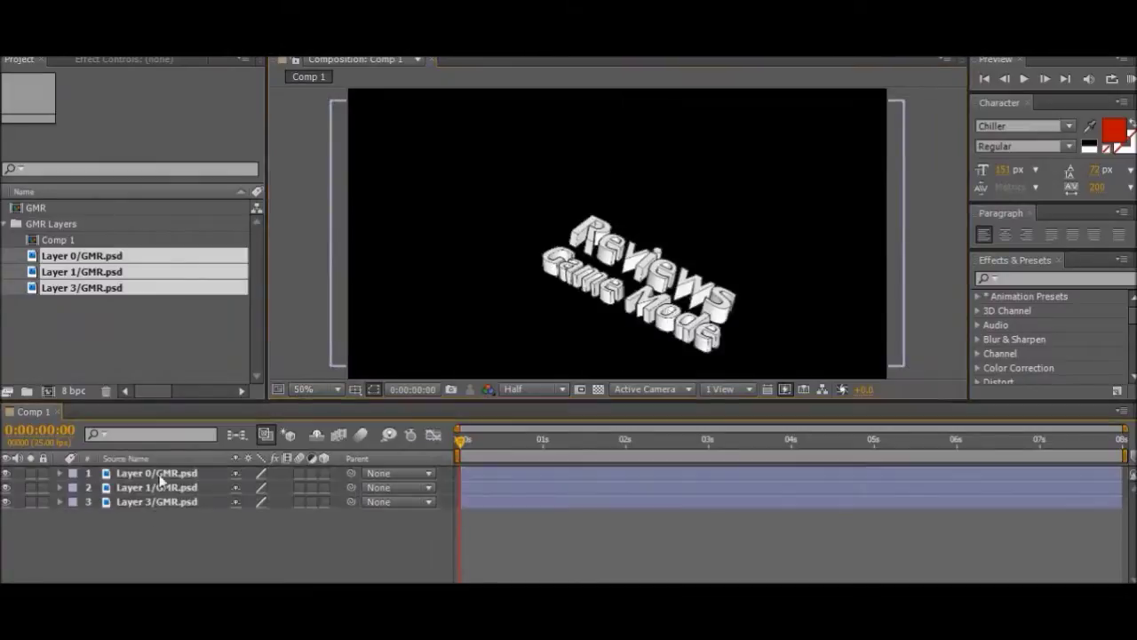
Nudge the Game layer slightly left and move the Reviews layer out of the frame past its upper right corner.
{"action": "left_click", "coordinate": [160, 475]}
{"action": "left_click_drag", "start_coordinate": [605, 249], "coordinate": [593, 250]}
{"action": "left_click", "coordinate": [158, 504]}
{"action": "left_click_drag", "start_coordinate": [660, 303], "coordinate": [847, 168]}
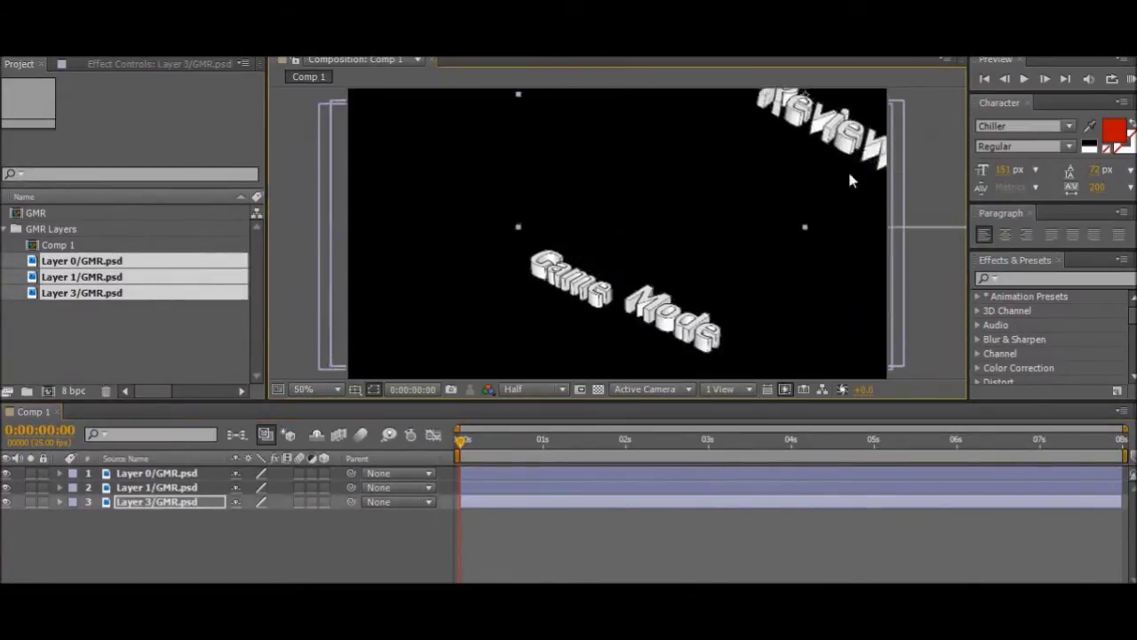
{"action": "scroll", "coordinate": [844, 168], "scroll_direction": "down", "scroll_amount": 1}
{"action": "left_click_drag", "start_coordinate": [726, 179], "coordinate": [798, 145]}
Move the Mode layer further out past the frame's upper right corner and drag the Game layer out of the frame too.
{"action": "left_click", "coordinate": [178, 488]}
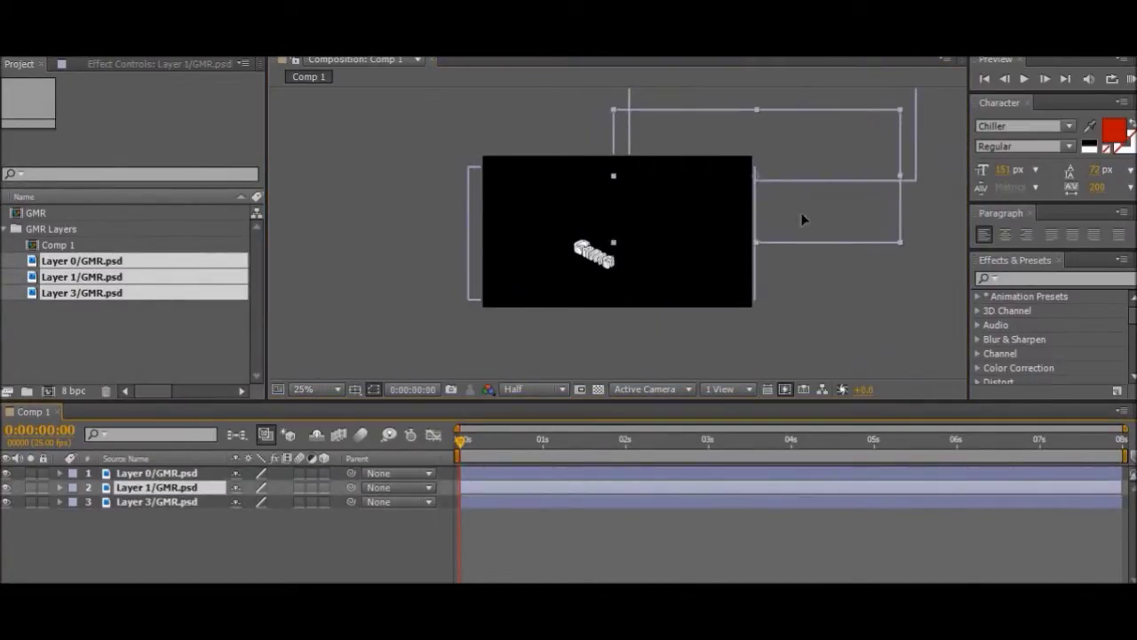
{"action": "left_click_drag", "start_coordinate": [765, 190], "coordinate": [802, 166]}
{"action": "left_click_drag", "start_coordinate": [610, 255], "coordinate": [642, 203]}
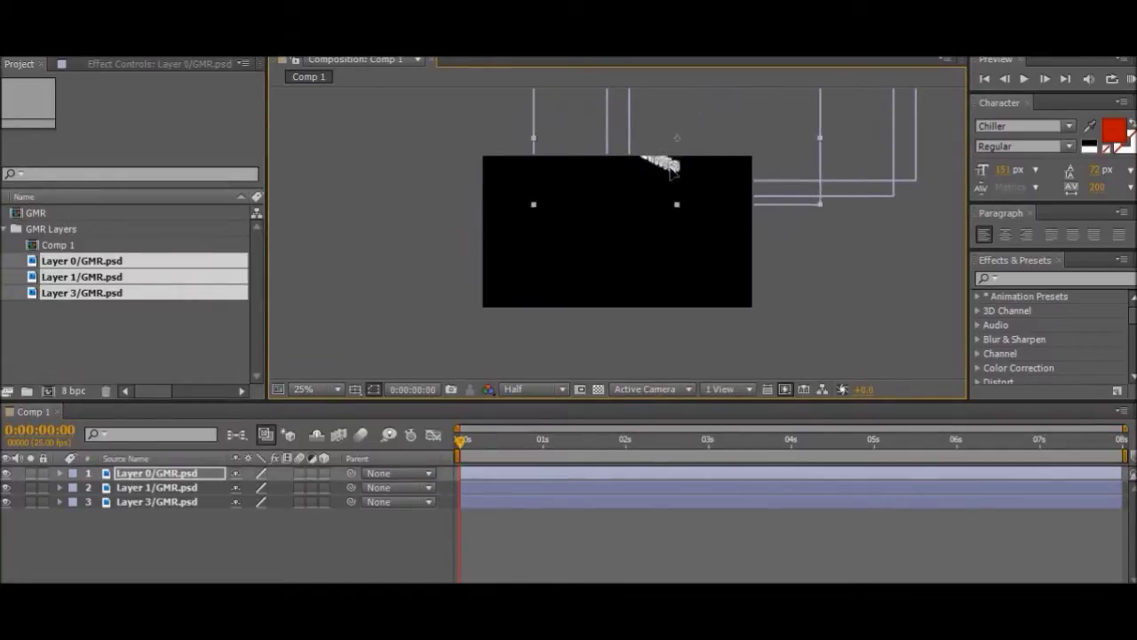
Keyframe the positions of Layer 0 and Layer 1 from outside the frame at 0:00:00:00 to their places inside it at 0:00:00:14.
{"action": "key", "text": "p"}
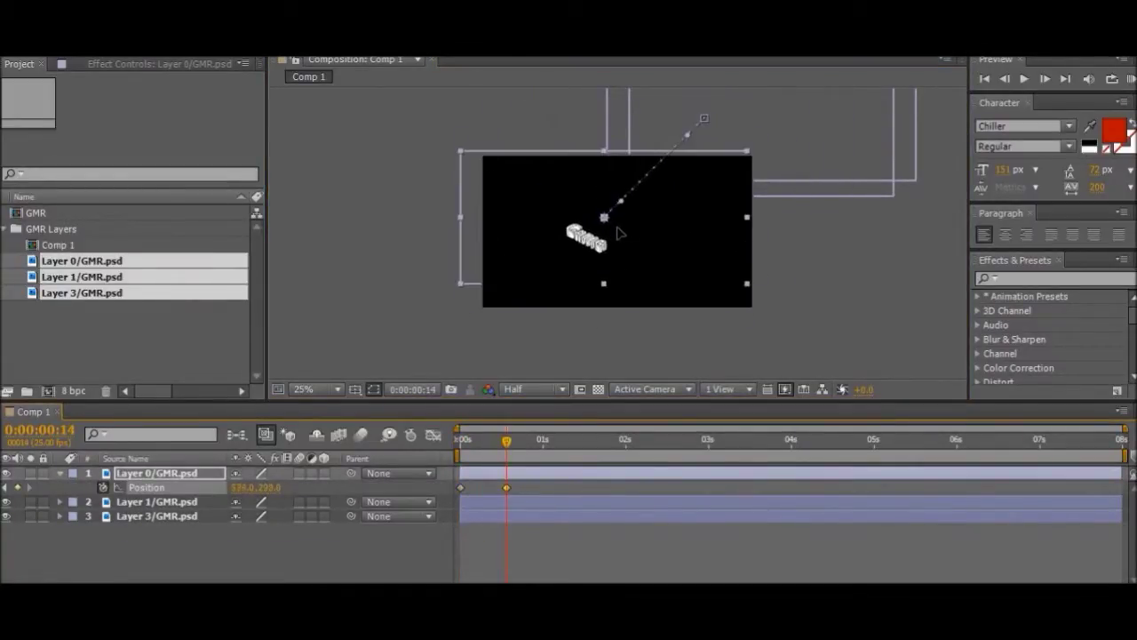
{"action": "key", "text": "Home"}
{"action": "left_click", "coordinate": [151, 501]}
{"action": "key", "text": "p"}
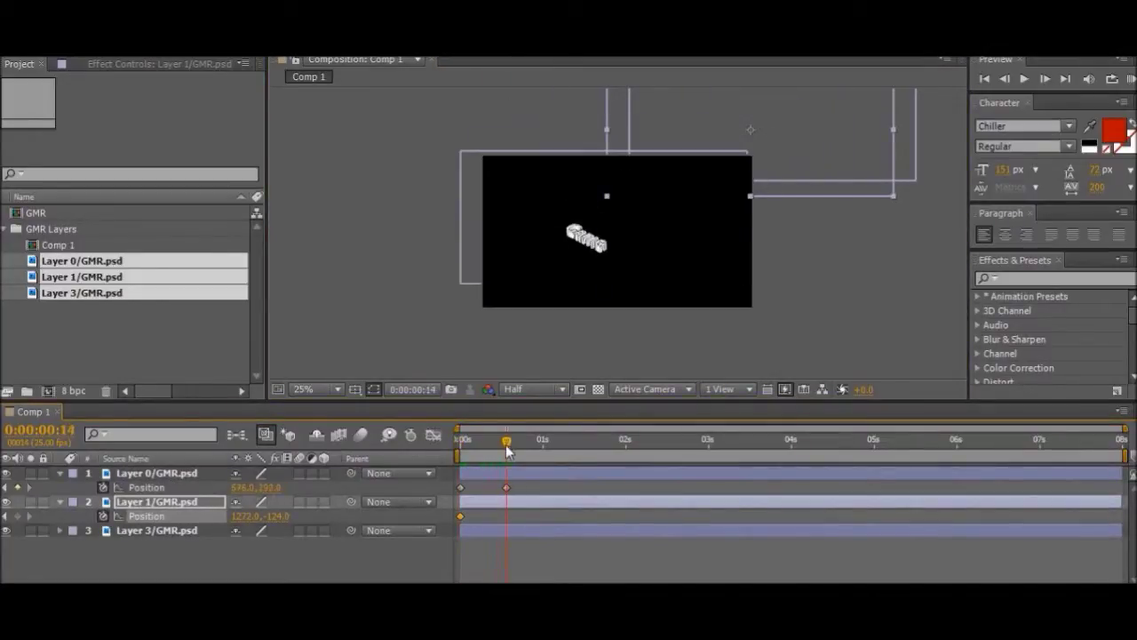
{"action": "key", "text": "slash"}
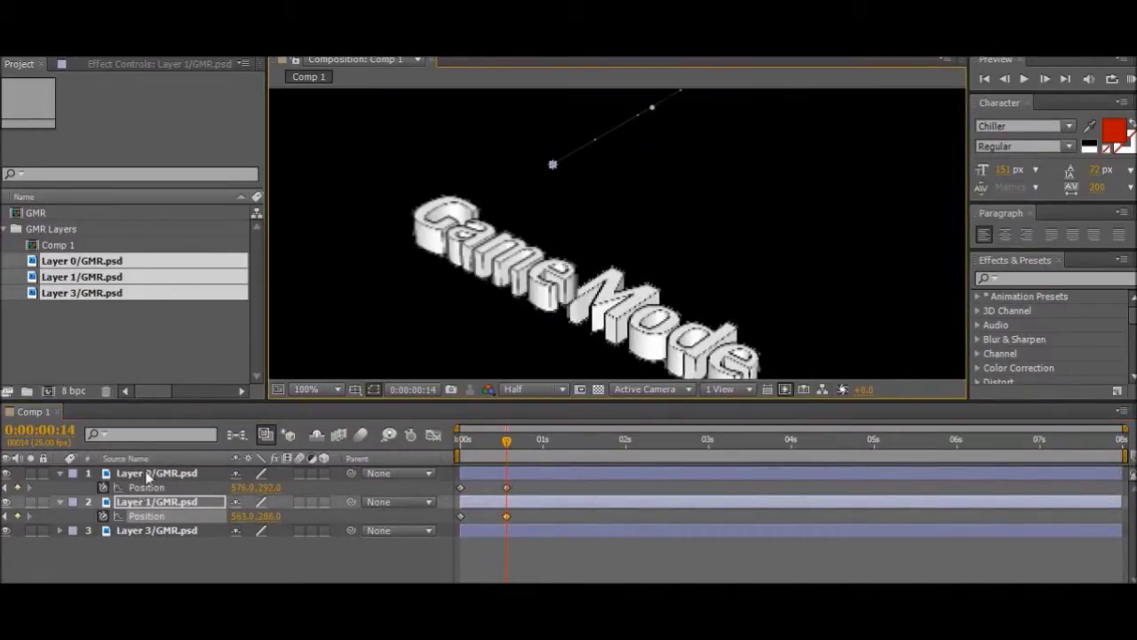
Stack Layer 1 above Layer 0 and shift Layer 0's position keyframes to 0:00:00:14 and 0:00:01:00.
{"action": "left_click_drag", "start_coordinate": [136, 505], "coordinate": [153, 474]}
{"action": "left_click", "coordinate": [151, 474]}
{"action": "mouse_move", "coordinate": [506, 515]}
{"action": "left_mouse_down"}
{"action": "mouse_move", "coordinate": [541, 515]}
{"action": "mouse_move", "coordinate": [506, 518]}
{"action": "left_mouse_up"}
{"action": "left_click_drag", "start_coordinate": [542, 442], "coordinate": [467, 455]}
Retime the position keyframes so Layer 0 moves in from 0:00:00:00 to 0:00:00:14 and Layer 1 from 0:00:00:14 to 0:00:01:00.
{"action": "left_click", "coordinate": [175, 477]}
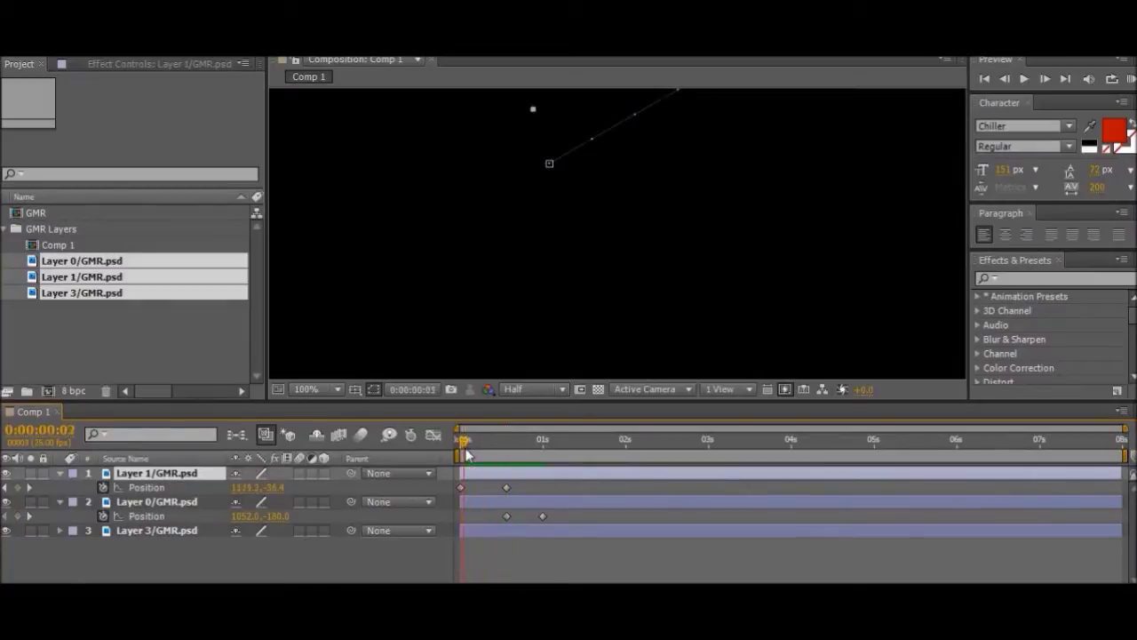
{"action": "left_click", "coordinate": [169, 509]}
{"action": "left_click", "coordinate": [167, 477]}
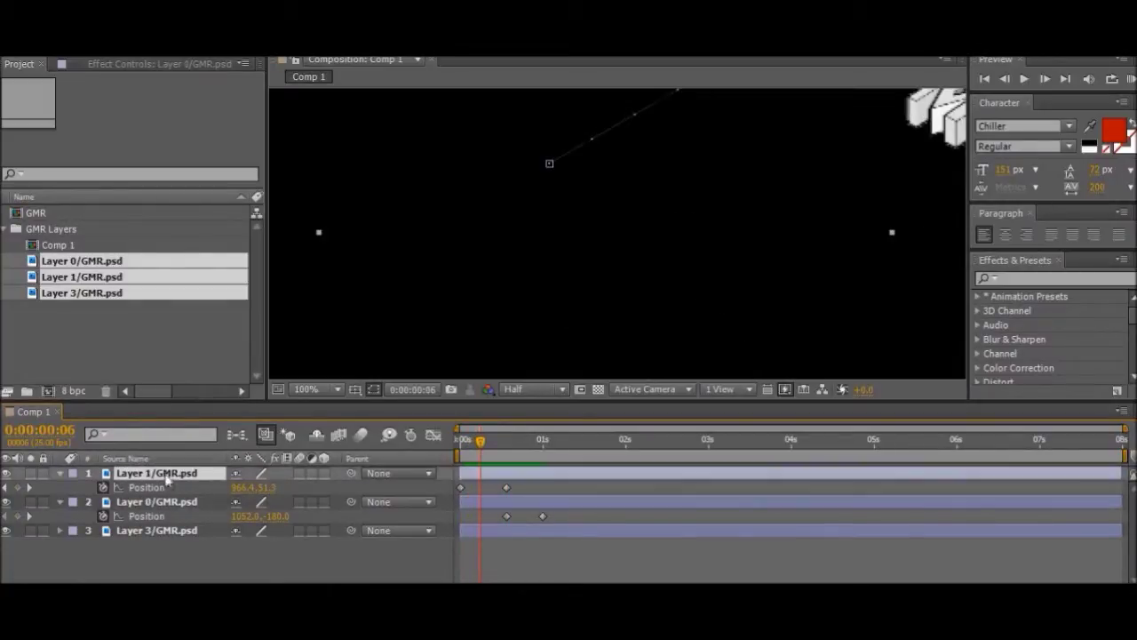
{"action": "scroll", "coordinate": [608, 282], "scroll_direction": "down", "scroll_amount": 2}
{"action": "scroll", "coordinate": [608, 282], "scroll_direction": "up", "scroll_amount": 1}
{"action": "left_click_drag", "start_coordinate": [481, 443], "coordinate": [552, 456]}
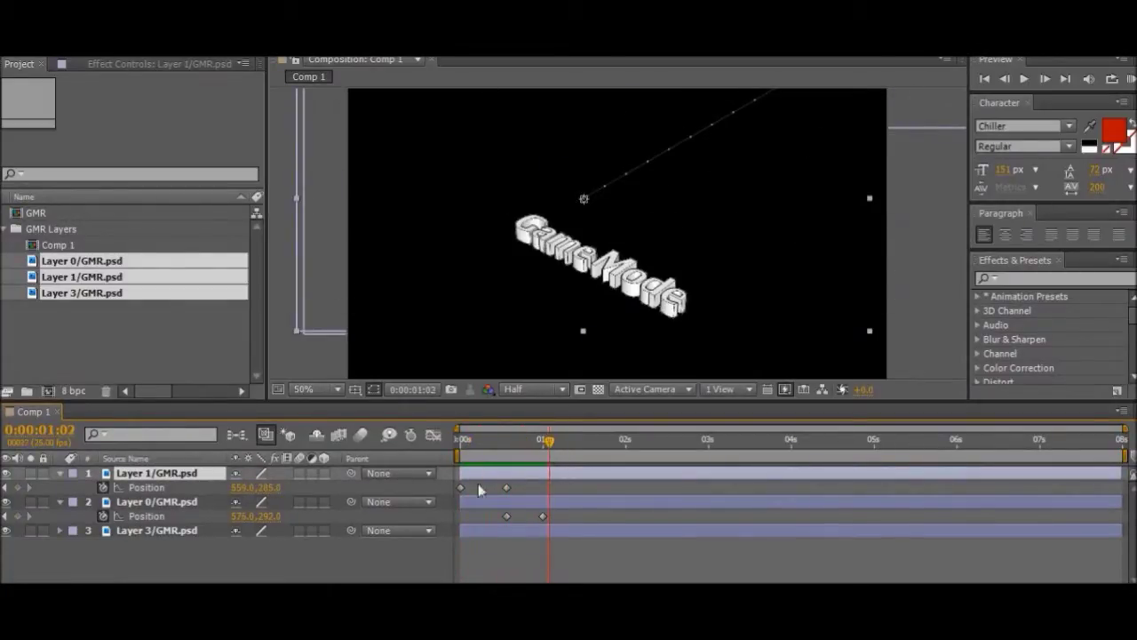
{"action": "left_click_drag", "start_coordinate": [507, 517], "coordinate": [461, 518]}
{"action": "left_click_drag", "start_coordinate": [543, 517], "coordinate": [543, 488]}
{"action": "left_click_drag", "start_coordinate": [460, 488], "coordinate": [508, 489]}
{"action": "mouse_move", "coordinate": [542, 443]}
{"action": "left_mouse_down"}
{"action": "mouse_move", "coordinate": [456, 450]}
{"action": "mouse_move", "coordinate": [543, 460]}
{"action": "left_mouse_up"}
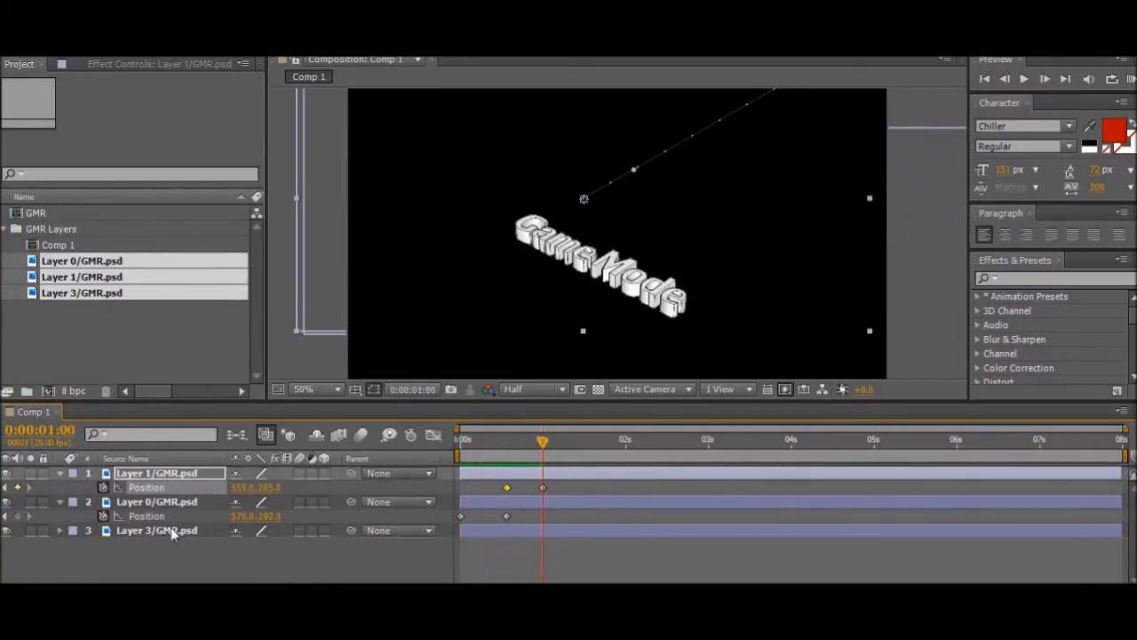
Place the Reviews layer fully outside the frame's upper edge and set its first position keyframe at 0:00:01:00.
{"action": "left_click", "coordinate": [173, 533]}
{"action": "left_click", "coordinate": [174, 475]}
{"action": "left_click", "coordinate": [173, 532]}
{"action": "scroll", "coordinate": [714, 228], "scroll_direction": "down", "scroll_amount": 1}
{"action": "left_click_drag", "start_coordinate": [655, 143], "coordinate": [856, 59]}
{"action": "scroll", "coordinate": [631, 254], "scroll_direction": "up", "scroll_amount": 1}
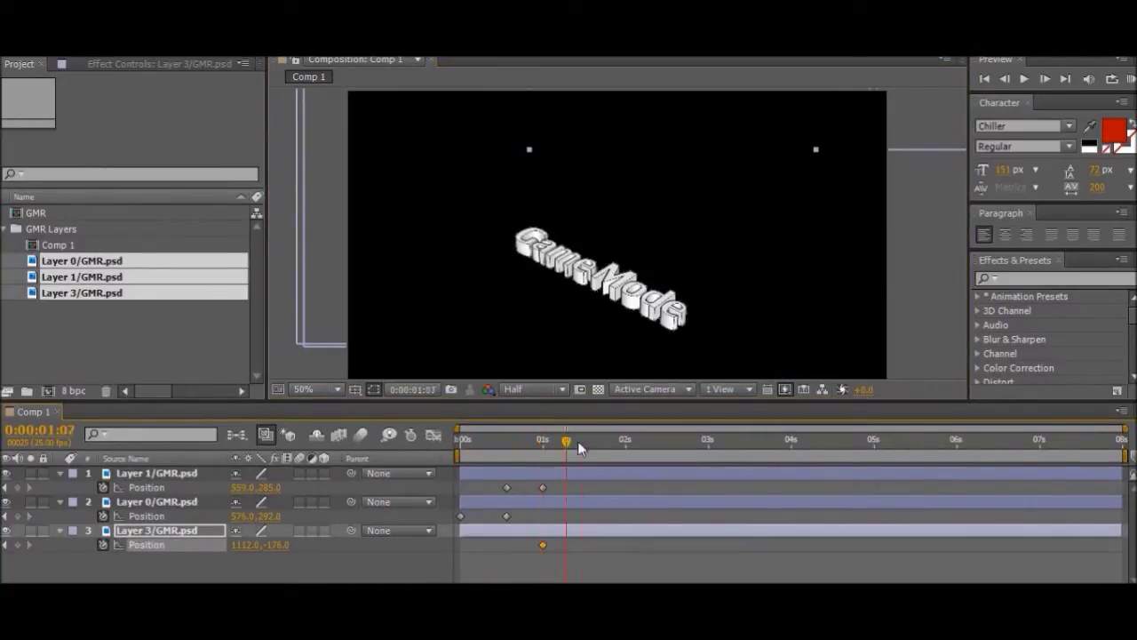
Move the Reviews layer into the frame just above Game Mode at 0:00:01:13 to create its second position keyframe.
{"action": "left_click_drag", "start_coordinate": [579, 441], "coordinate": [587, 442]}
{"action": "scroll", "coordinate": [786, 144], "scroll_direction": "down", "scroll_amount": 2}
{"action": "scroll", "coordinate": [656, 268], "scroll_direction": "up", "scroll_amount": 2}
{"action": "left_click_drag", "start_coordinate": [786, 145], "coordinate": [664, 282]}
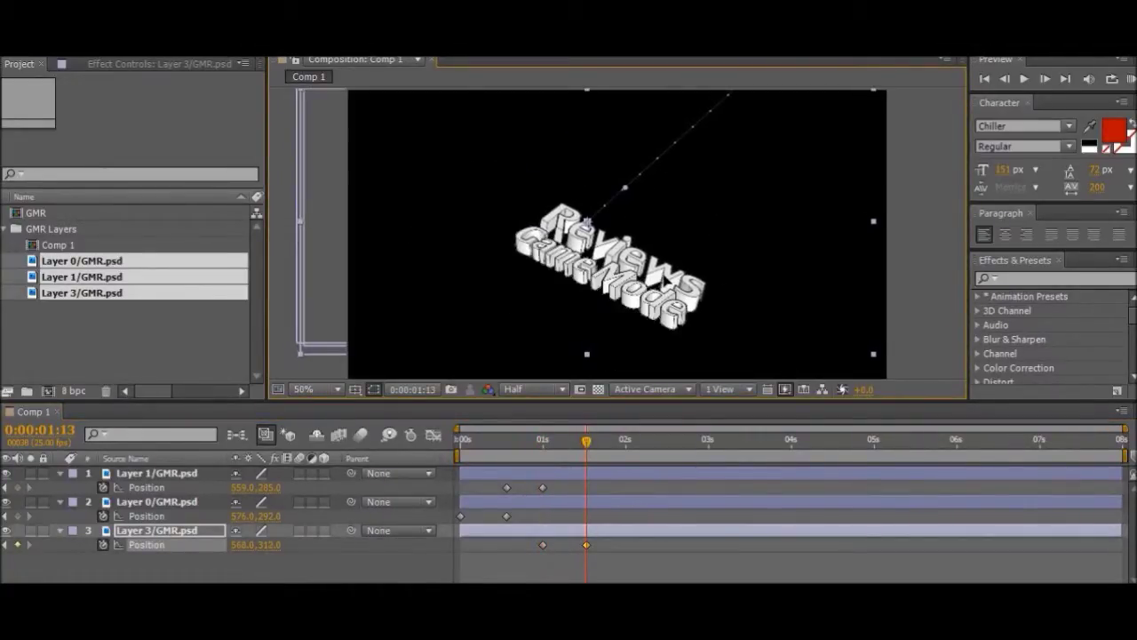
{"action": "mouse_move", "coordinate": [587, 442]}
{"action": "left_mouse_down"}
{"action": "mouse_move", "coordinate": [503, 449]}
{"action": "mouse_move", "coordinate": [596, 460]}
{"action": "left_mouse_up"}
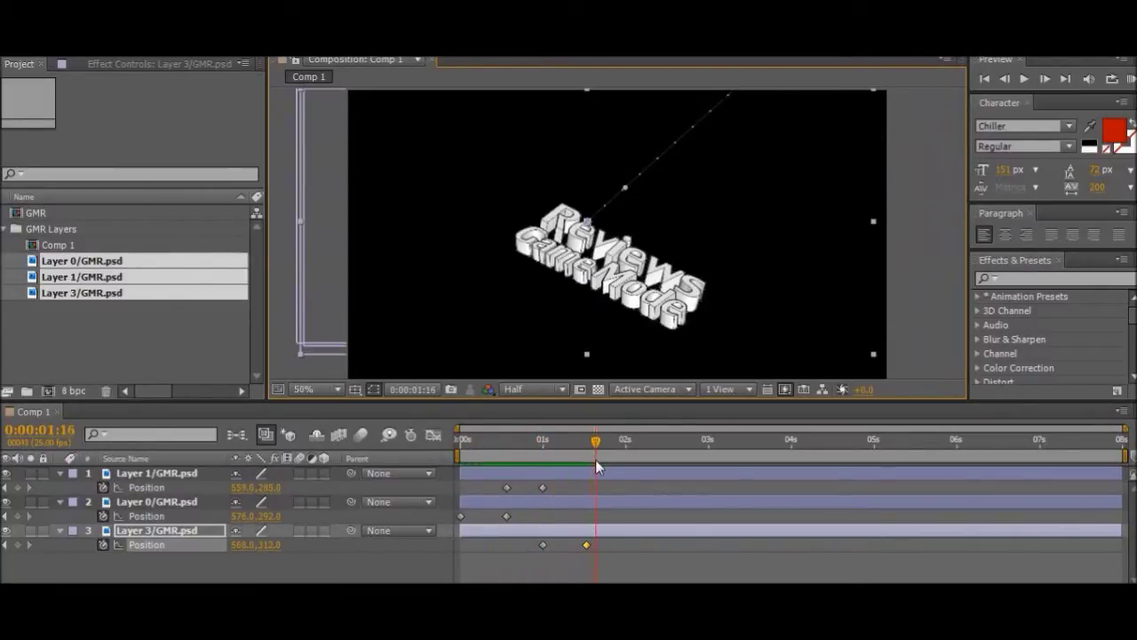
Set the composition preview to Full resolution and turn on the transparency grid.
{"action": "left_click", "coordinate": [317, 389]}
{"action": "left_click", "coordinate": [343, 104]}
{"action": "left_click", "coordinate": [317, 389]}
{"action": "left_click", "coordinate": [344, 258]}
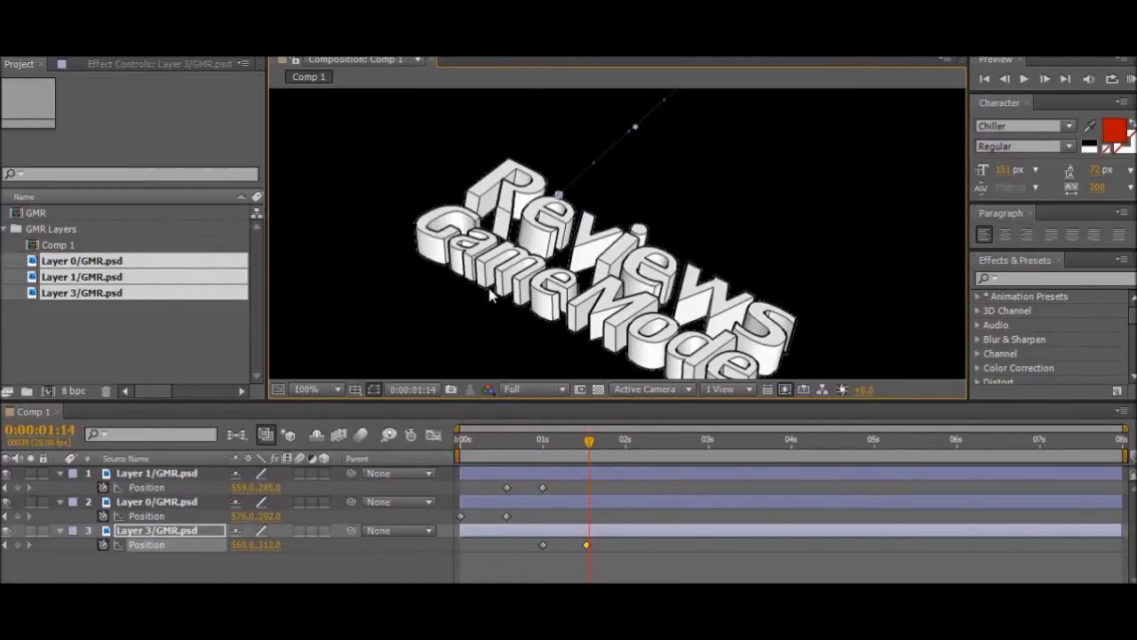
{"action": "left_click", "coordinate": [598, 391]}
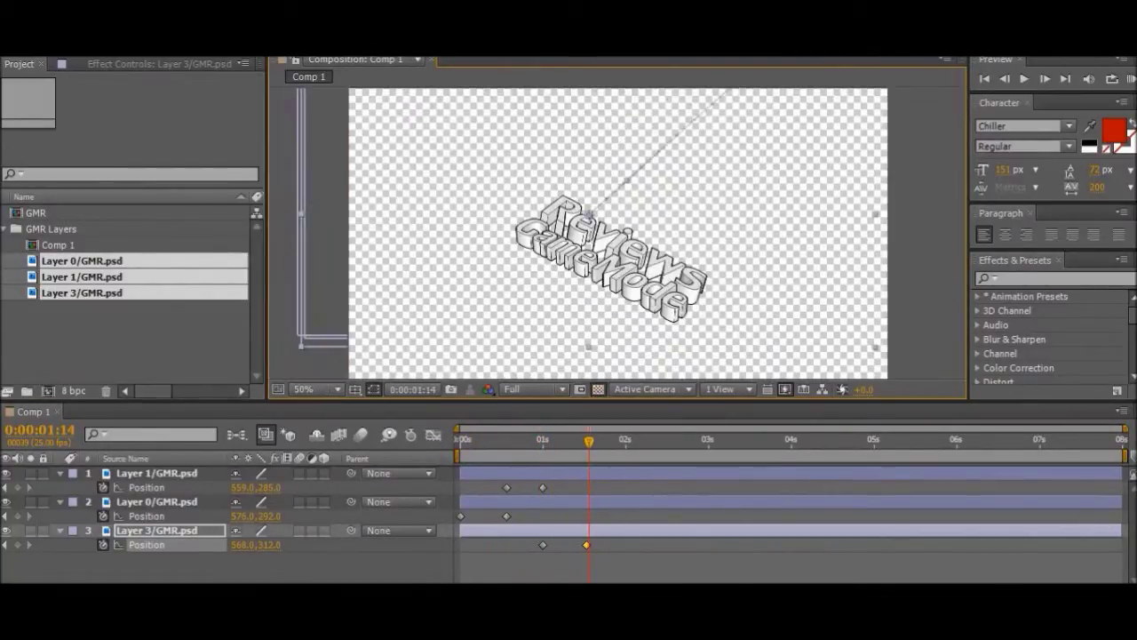
Import blood_bg1_png.png from the Pictures library and place it as the bottom layer of Comp 1.
{"action": "key", "text": "super"}
{"action": "left_click", "coordinate": [246, 249]}
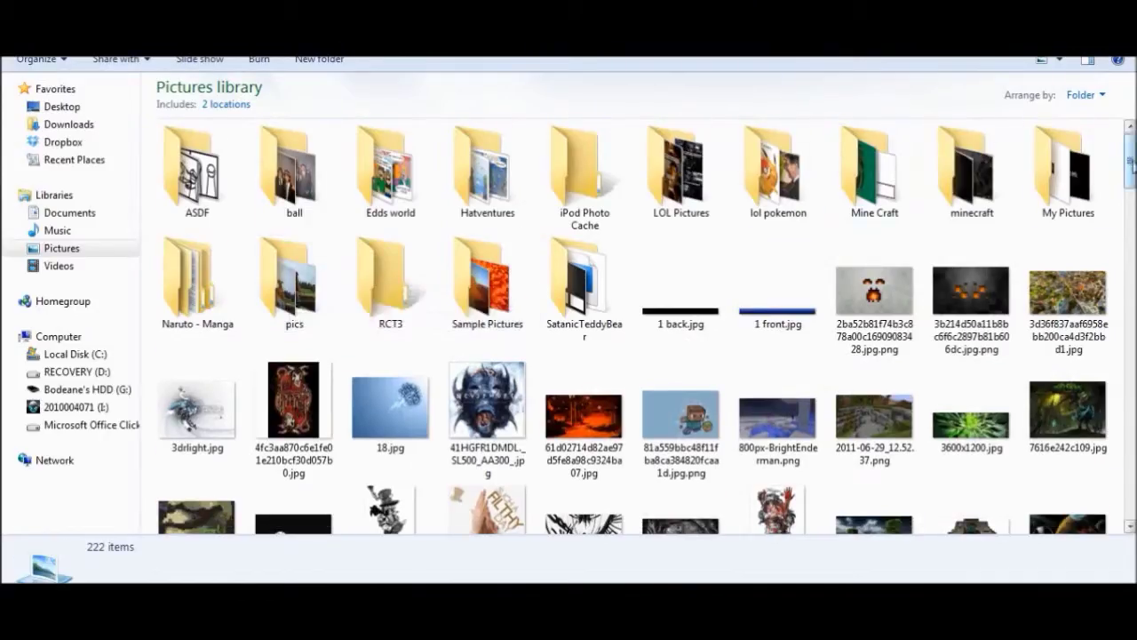
{"action": "left_click_drag", "start_coordinate": [1131, 153], "coordinate": [1133, 232]}
{"action": "left_click", "coordinate": [874, 238]}
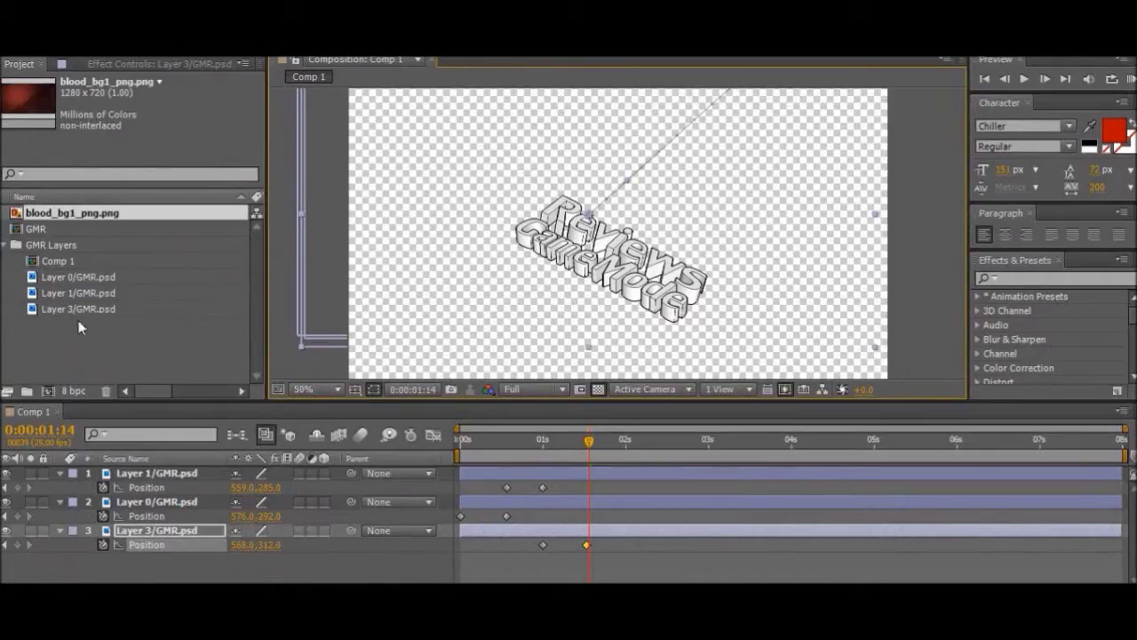
{"action": "left_click_drag", "start_coordinate": [71, 214], "coordinate": [139, 550]}
{"action": "left_click", "coordinate": [137, 545]}
{"action": "left_click", "coordinate": [140, 561]}
Darken the blood_bg1_png.png layer with a Curves effect by lowering the RGB midtones, and preview the animation.
{"action": "left_click", "coordinate": [172, 21]}
{"action": "mouse_move", "coordinate": [222, 176]}
{"action": "left_click", "coordinate": [444, 366]}
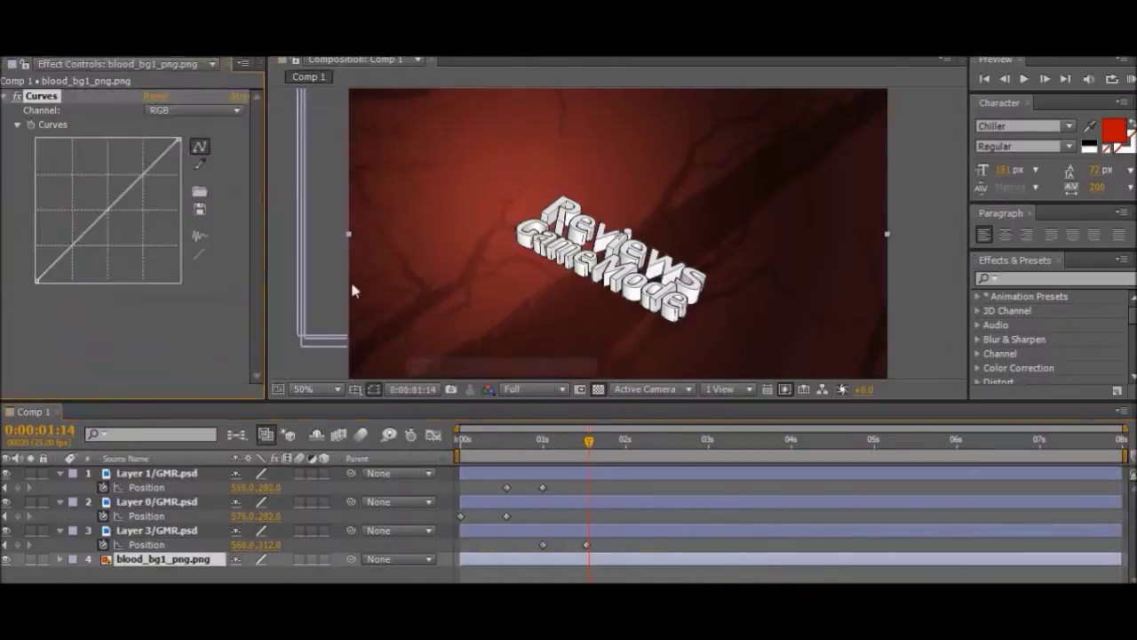
{"action": "left_click_drag", "start_coordinate": [110, 209], "coordinate": [118, 237]}
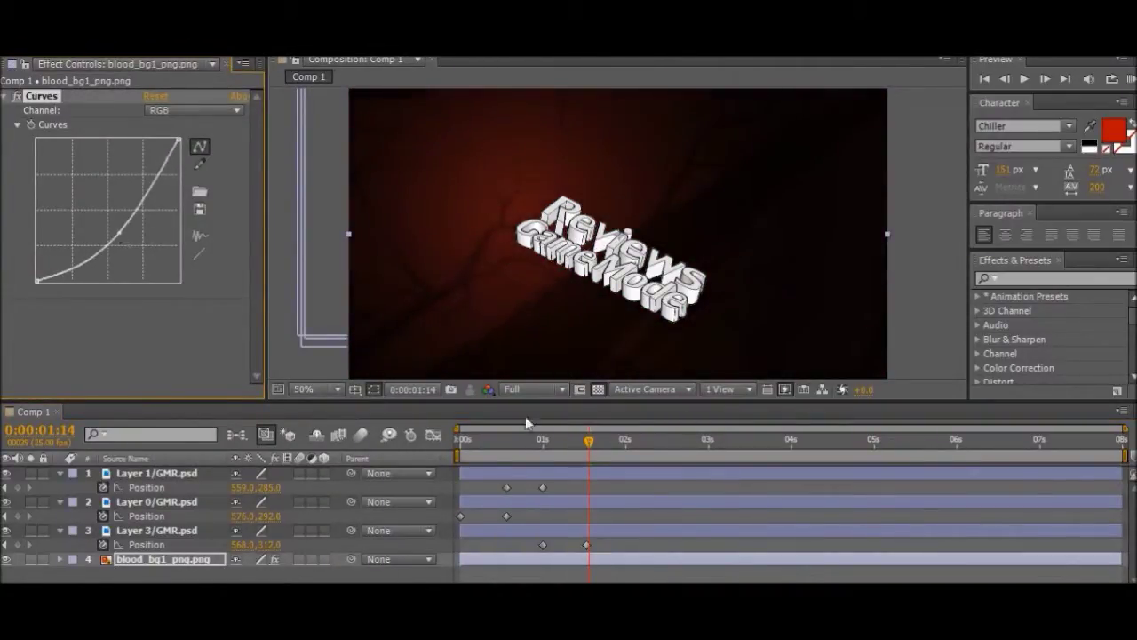
{"action": "left_click_drag", "start_coordinate": [464, 438], "coordinate": [429, 446]}
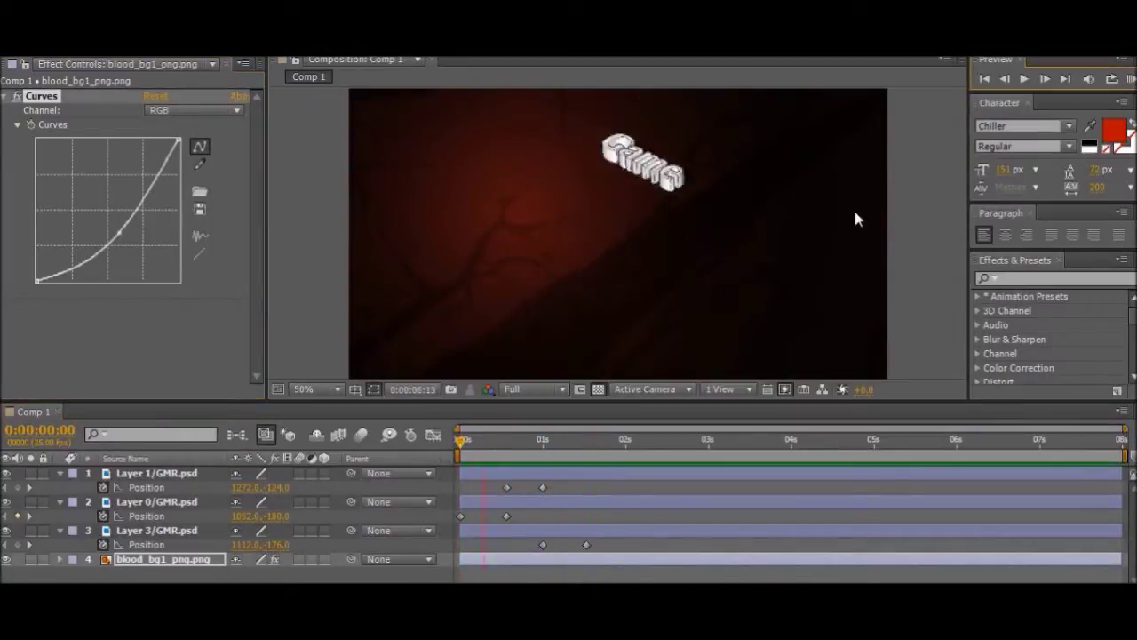
{"action": "key", "text": "space"}
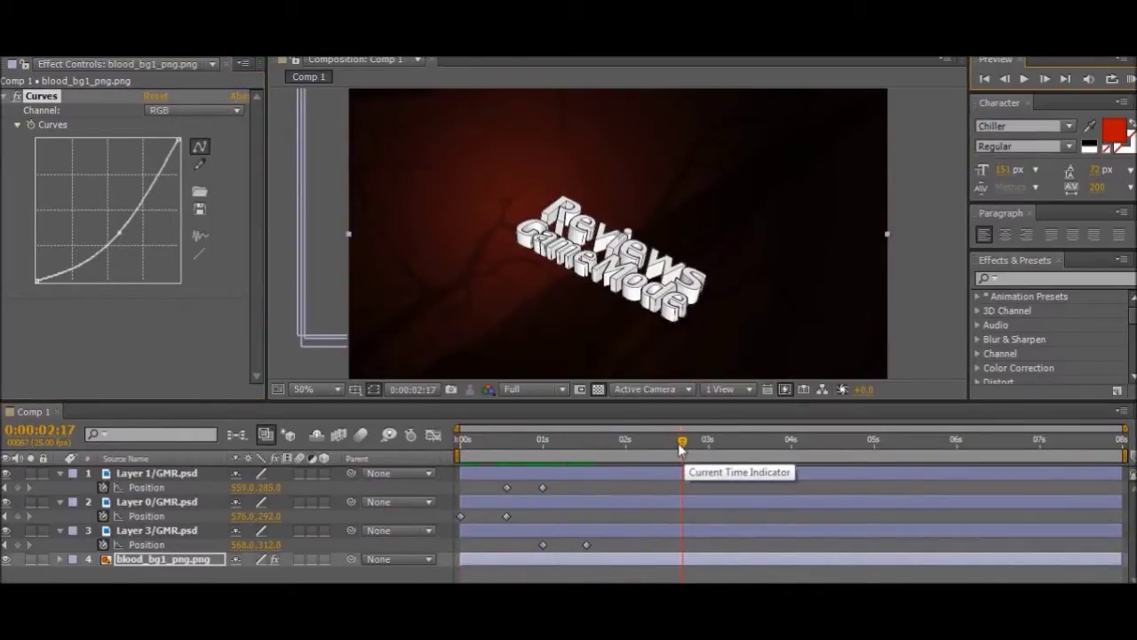
Bring Layer 3 to the top of the stack and reposition Reviews just below Game Mode at its 0:00:01:13 keyframe.
{"action": "left_click", "coordinate": [134, 532]}
{"action": "left_click_drag", "start_coordinate": [616, 244], "coordinate": [563, 294]}
{"action": "left_click_drag", "start_coordinate": [158, 532], "coordinate": [163, 478]}
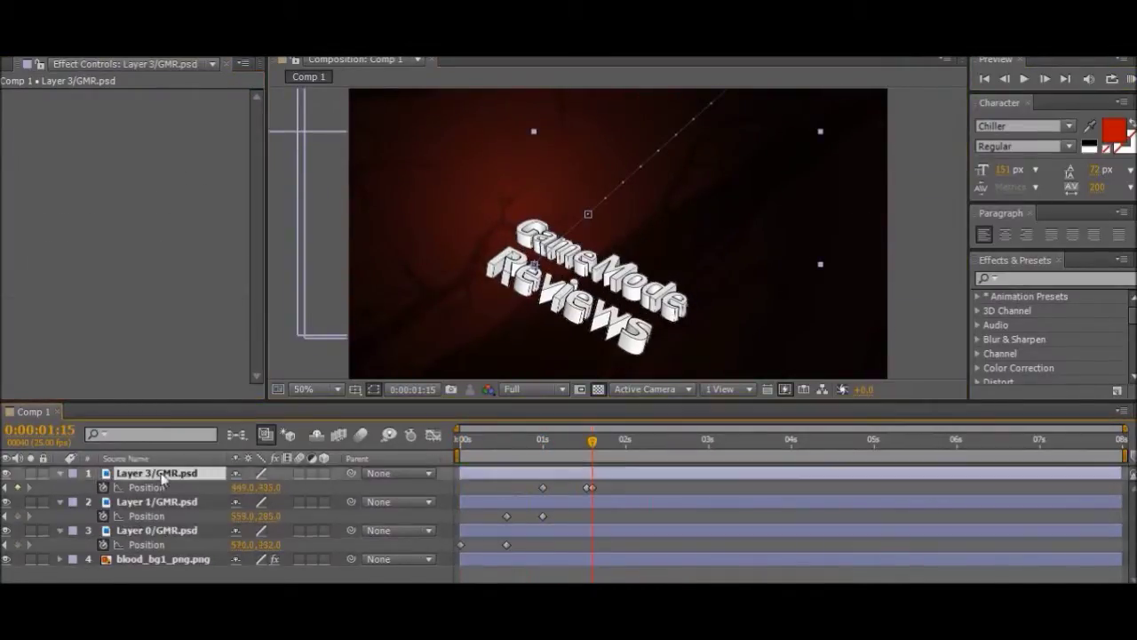
{"action": "left_click_drag", "start_coordinate": [592, 441], "coordinate": [586, 442]}
{"action": "left_click_drag", "start_coordinate": [586, 215], "coordinate": [536, 251]}
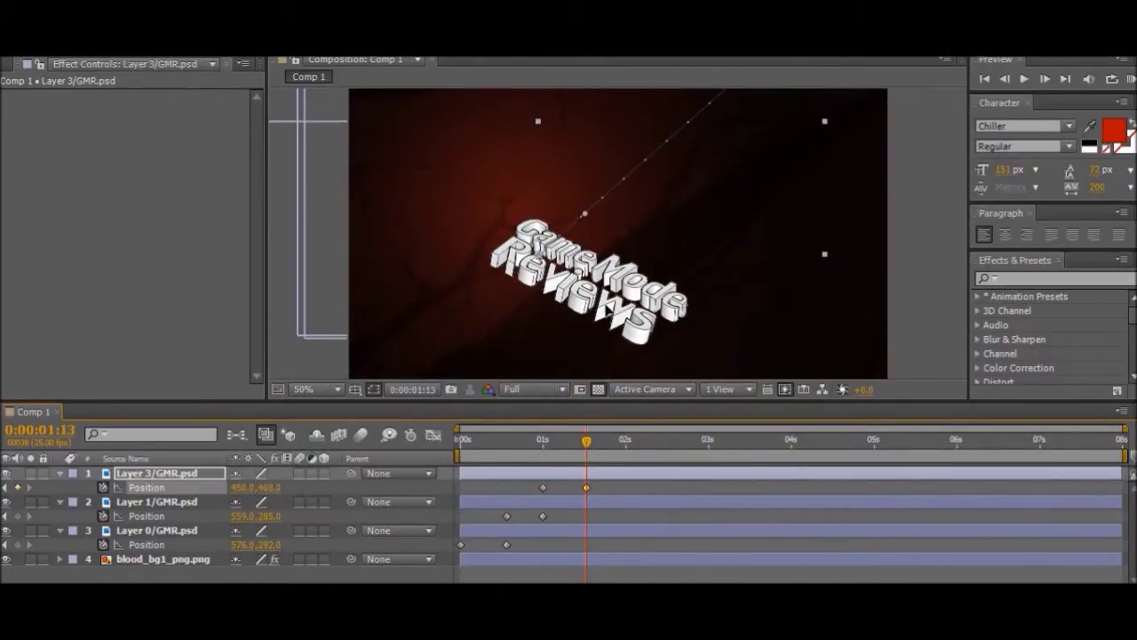
{"action": "scroll", "coordinate": [619, 310], "scroll_direction": "up", "scroll_amount": 1}
{"action": "left_click_drag", "start_coordinate": [539, 355], "coordinate": [553, 265]}
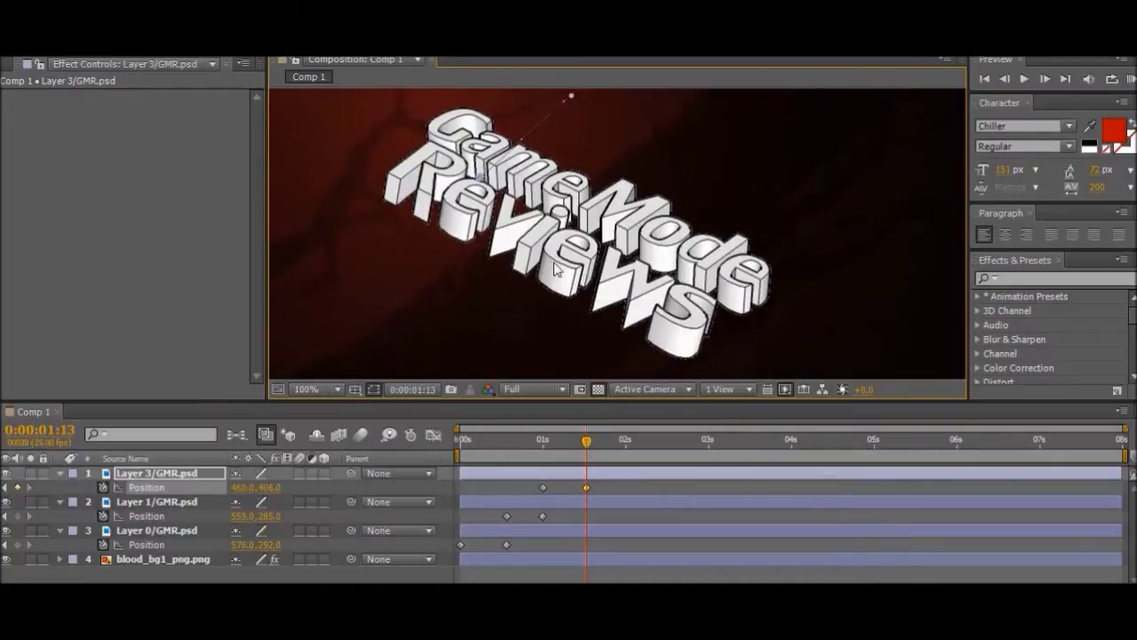
{"action": "left_click", "coordinate": [138, 472]}
{"action": "left_click", "coordinate": [81, 19]}
{"action": "key", "text": "Right"}
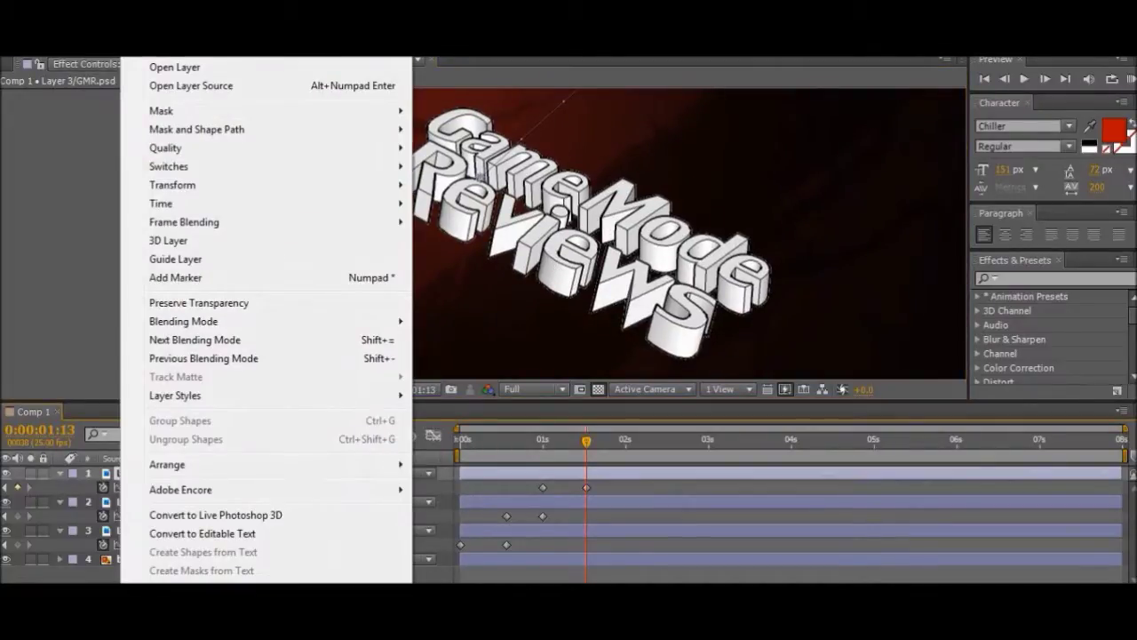
{"action": "key", "text": "Right"}
{"action": "key", "text": "Escape"}
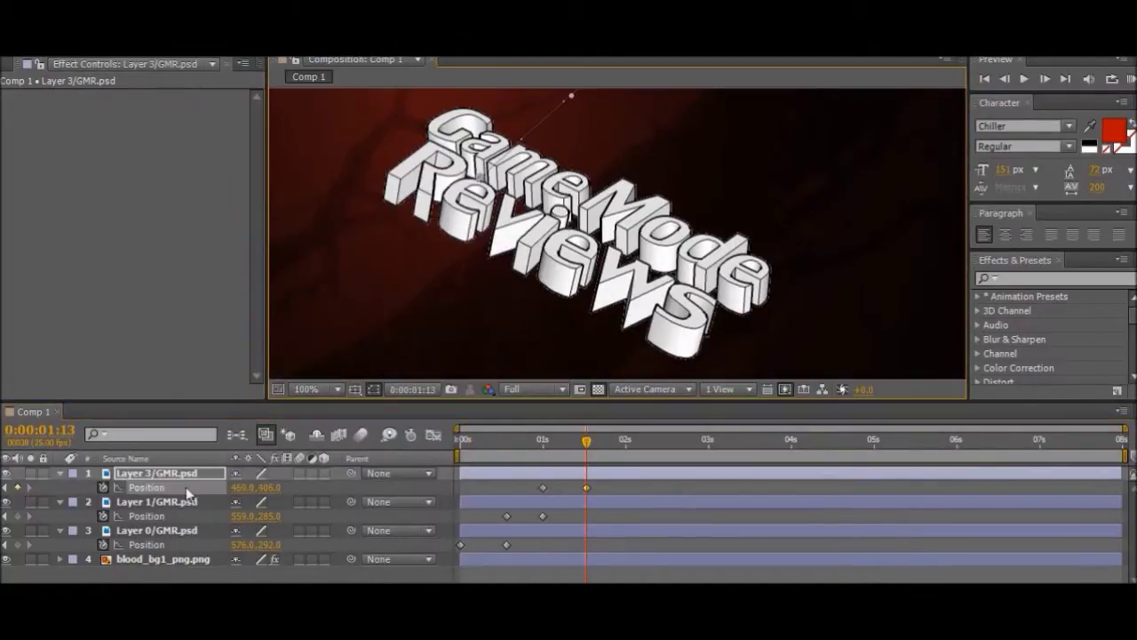
{"action": "left_click", "coordinate": [150, 559]}
{"action": "scroll", "coordinate": [569, 244], "scroll_direction": "down", "scroll_amount": 1}
{"action": "scroll", "coordinate": [569, 244], "scroll_direction": "up", "scroll_amount": 1}
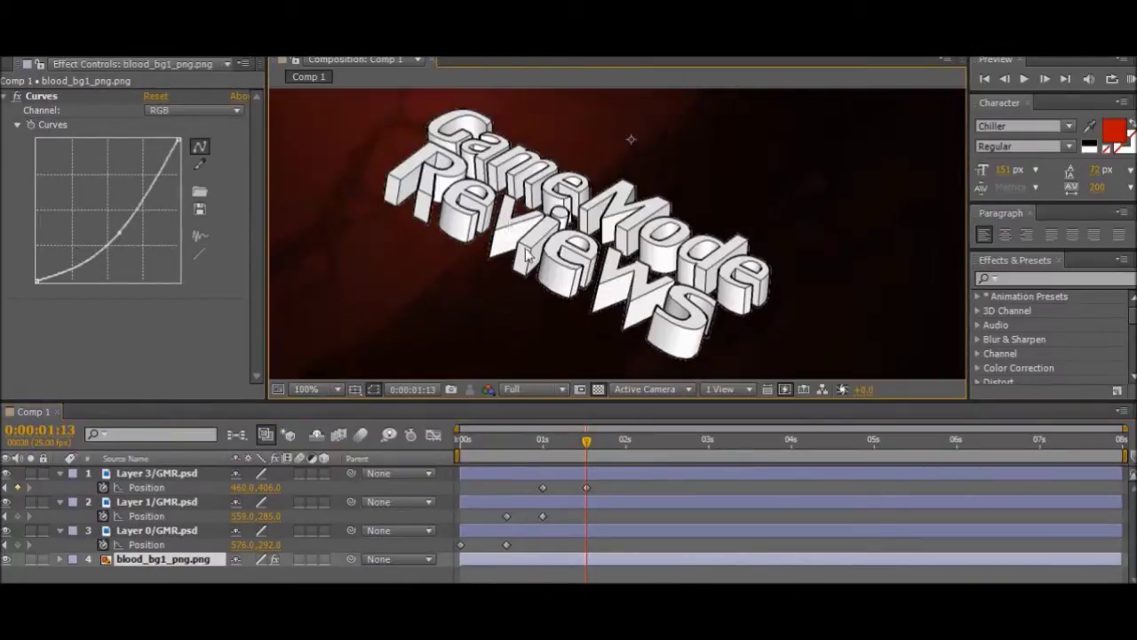
{"action": "key", "text": "space"}
{"action": "left_click_drag", "start_coordinate": [670, 202], "coordinate": [546, 290]}
{"action": "scroll", "coordinate": [588, 245], "scroll_direction": "down", "scroll_amount": 1}
{"action": "scroll", "coordinate": [591, 252], "scroll_direction": "up", "scroll_amount": 2}
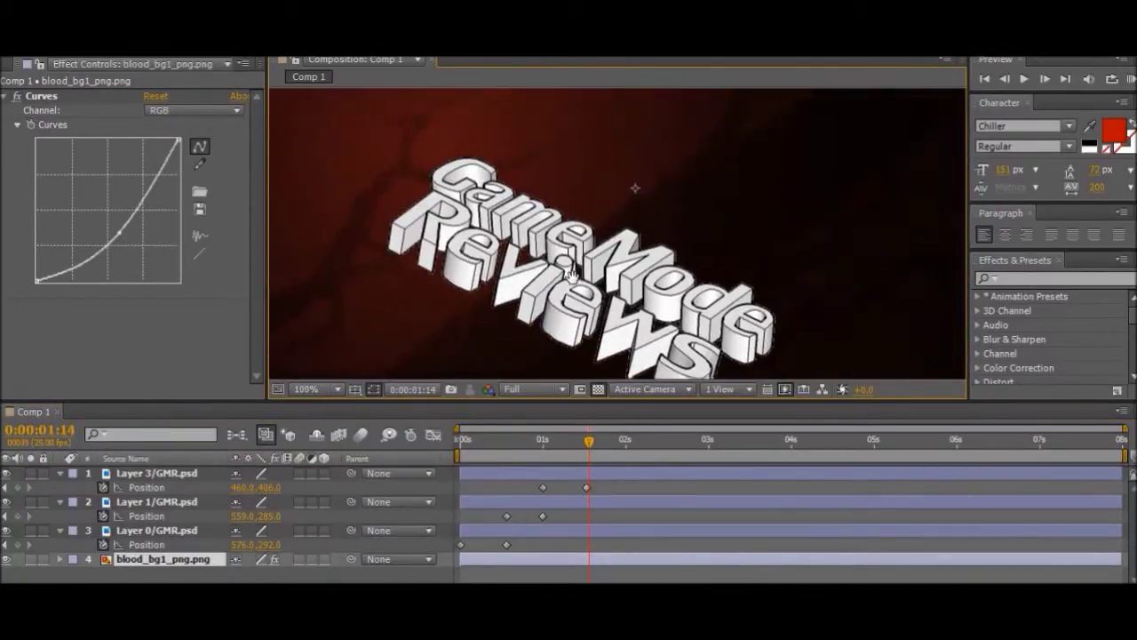
{"action": "right_click", "coordinate": [148, 533]}
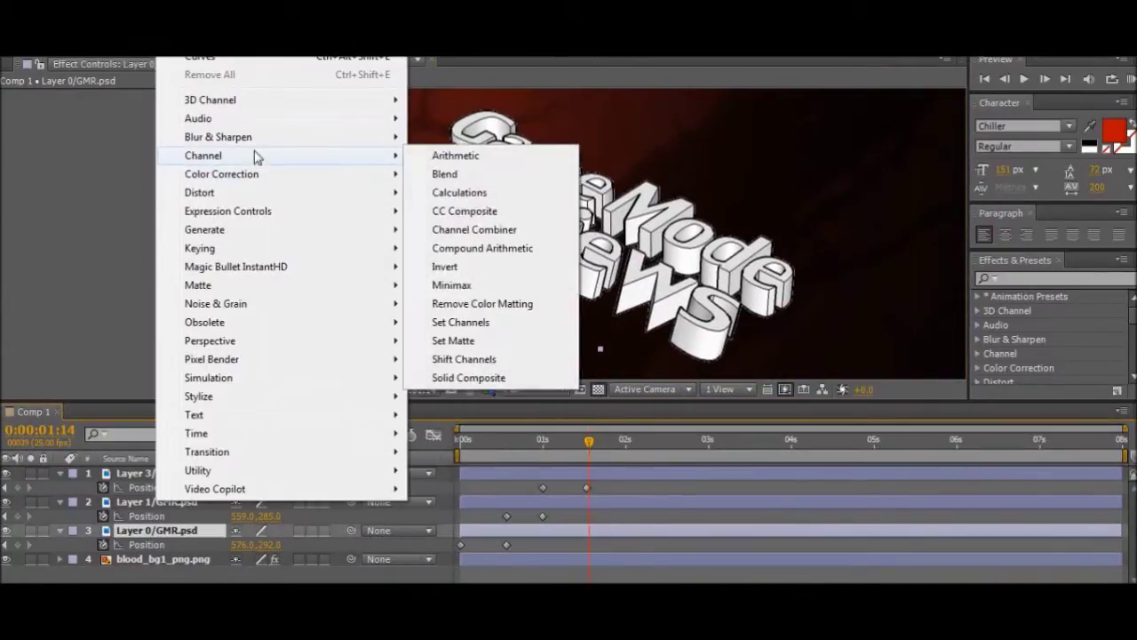
{"action": "mouse_move", "coordinate": [235, 343]}
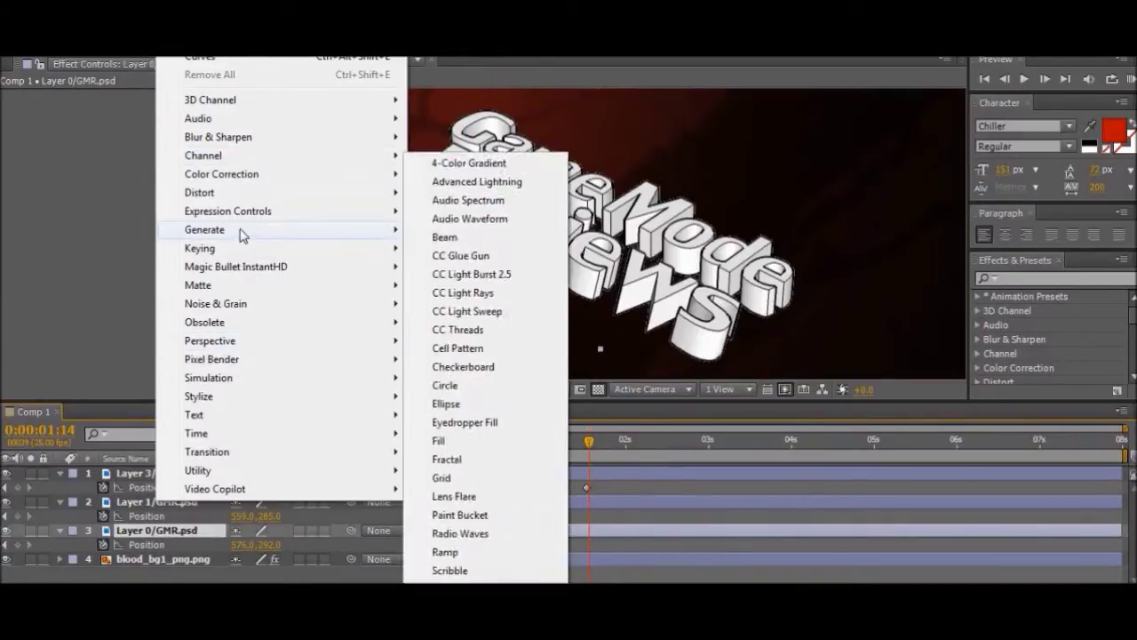
{"action": "mouse_move", "coordinate": [162, 24]}
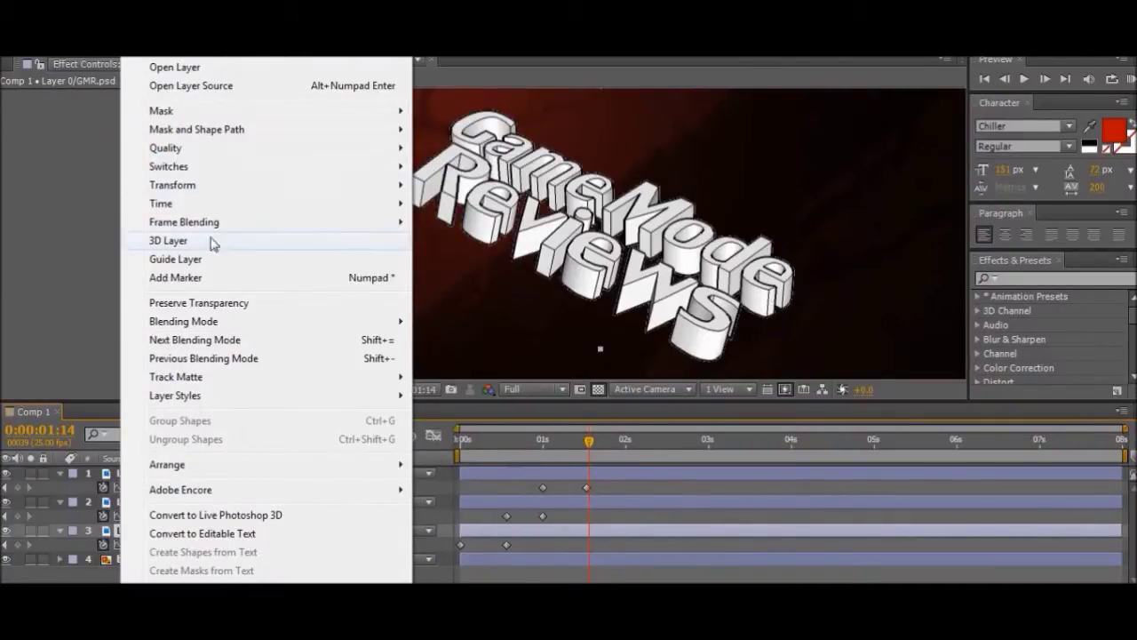
{"action": "mouse_move", "coordinate": [33, 18]}
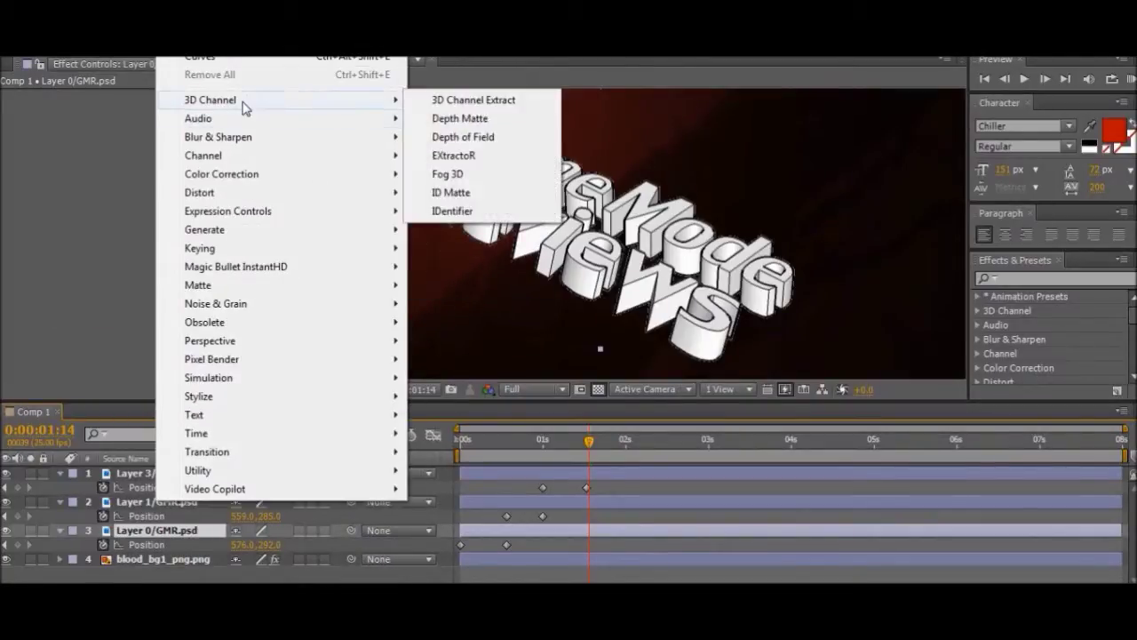
{"action": "mouse_move", "coordinate": [259, 138]}
{"action": "key", "text": "Escape"}
Preview the text animation from the beginning of the composition.
{"action": "scroll", "coordinate": [631, 215], "scroll_direction": "down", "scroll_amount": 1}
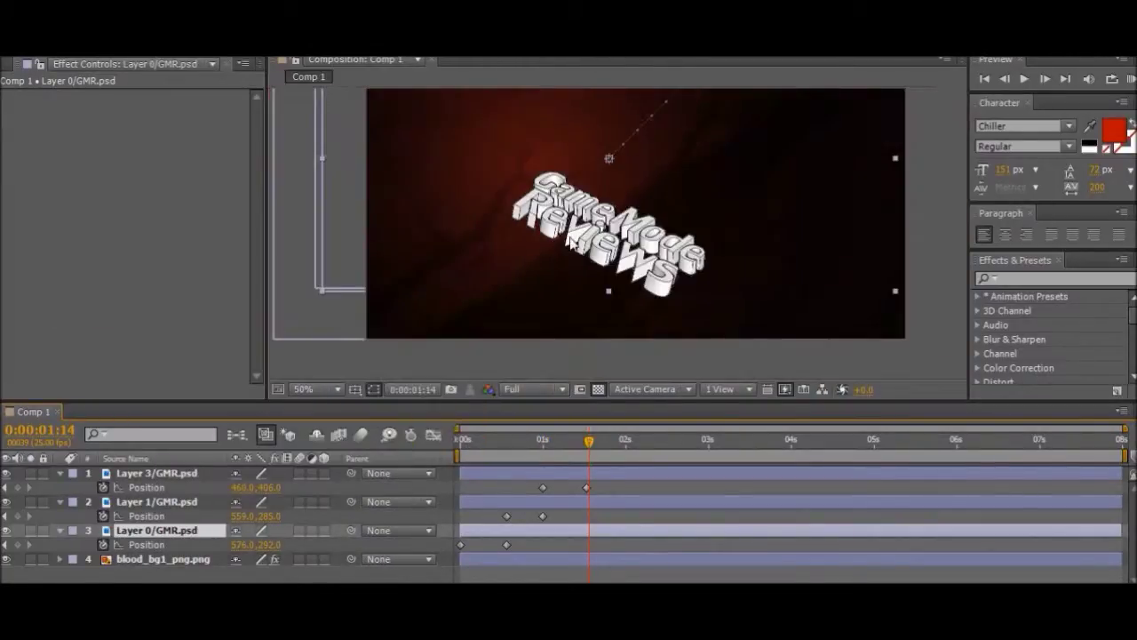
{"action": "scroll", "coordinate": [588, 247], "scroll_direction": "down", "scroll_amount": 2}
{"action": "left_click_drag", "start_coordinate": [634, 213], "coordinate": [567, 207]}
{"action": "left_click", "coordinate": [318, 389]}
{"action": "left_click", "coordinate": [331, 85]}
{"action": "left_click_drag", "start_coordinate": [538, 442], "coordinate": [457, 442]}
{"action": "key", "text": "KP_0"}
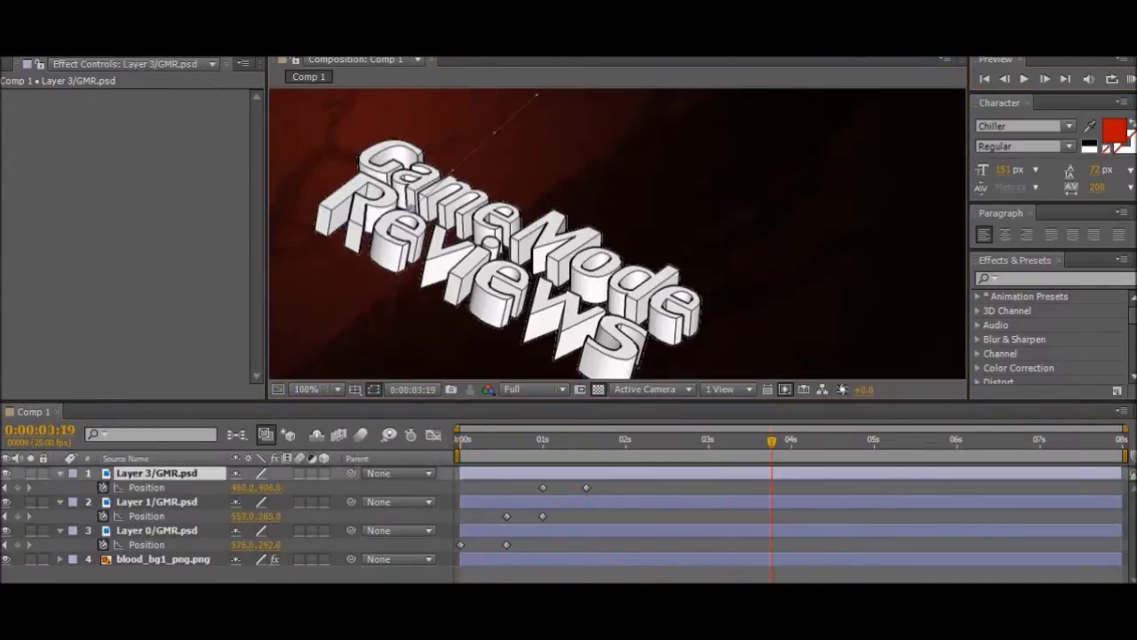
Apply an Exposure effect to Layer 3 and lower its master Offset to about -0.48.
{"action": "left_click", "coordinate": [172, 20]}
{"action": "mouse_move", "coordinate": [237, 228]}
{"action": "mouse_move", "coordinate": [253, 175]}
{"action": "left_click", "coordinate": [453, 403]}
{"action": "left_click_drag", "start_coordinate": [162, 154], "coordinate": [124, 153]}
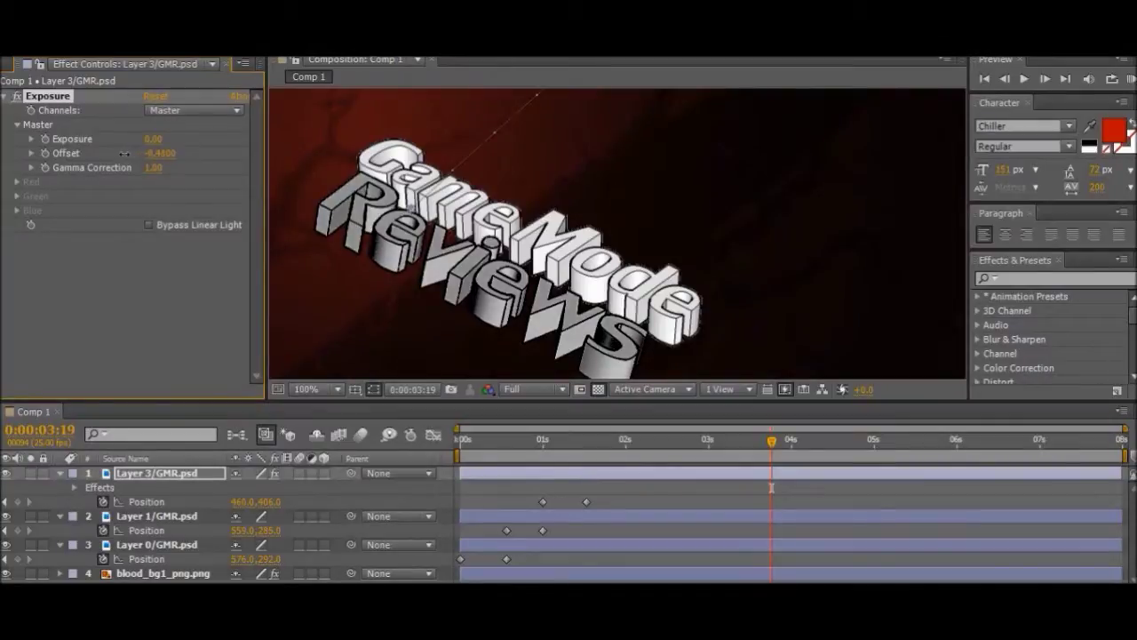
Apply an Exposure effect to Layer 1 and Layer 0 together and set the master Offset to 0.5.
{"action": "left_click", "coordinate": [144, 517]}
{"action": "left_click", "coordinate": [156, 546], "text": "ctrl"}
{"action": "left_click", "coordinate": [172, 20]}
{"action": "mouse_move", "coordinate": [252, 175]}
{"action": "left_click", "coordinate": [453, 404]}
{"action": "left_click", "coordinate": [156, 154]}
{"action": "type", "text": "0.5"}
{"action": "key", "text": "Return"}
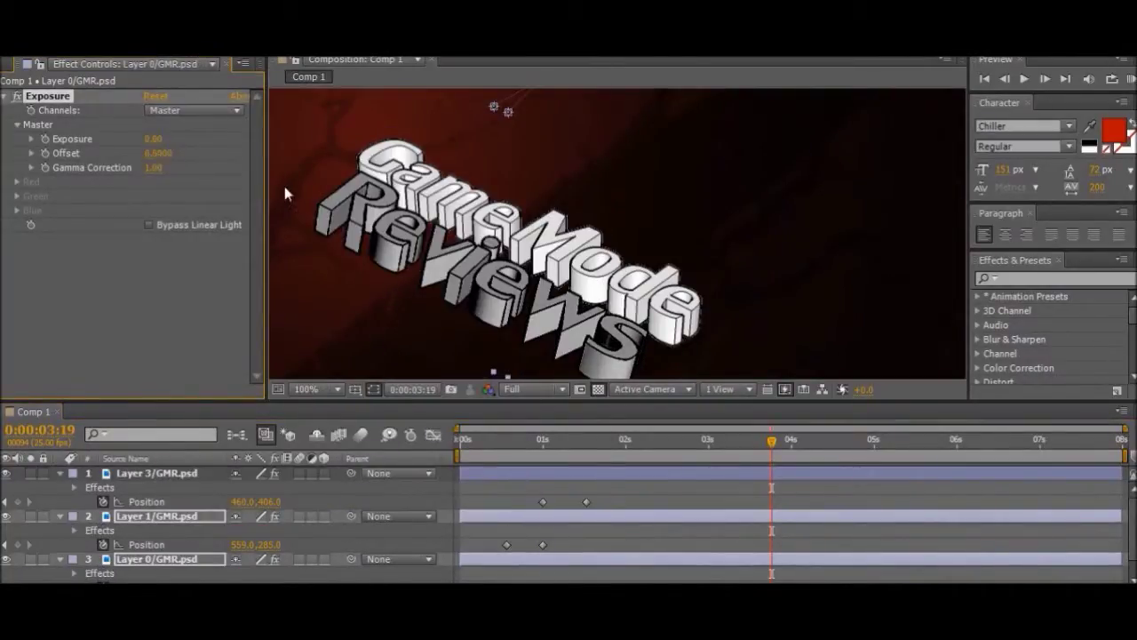
Set the master Offset of the Exposure effect on Layer 1 and Layer 0 to -0.5 and return to the project files.
{"action": "left_click_drag", "start_coordinate": [159, 154], "coordinate": [123, 164]}
{"action": "left_click", "coordinate": [158, 153]}
{"action": "type", "text": "-0.5"}
{"action": "key", "text": "Return"}
{"action": "left_click", "coordinate": [18, 64]}
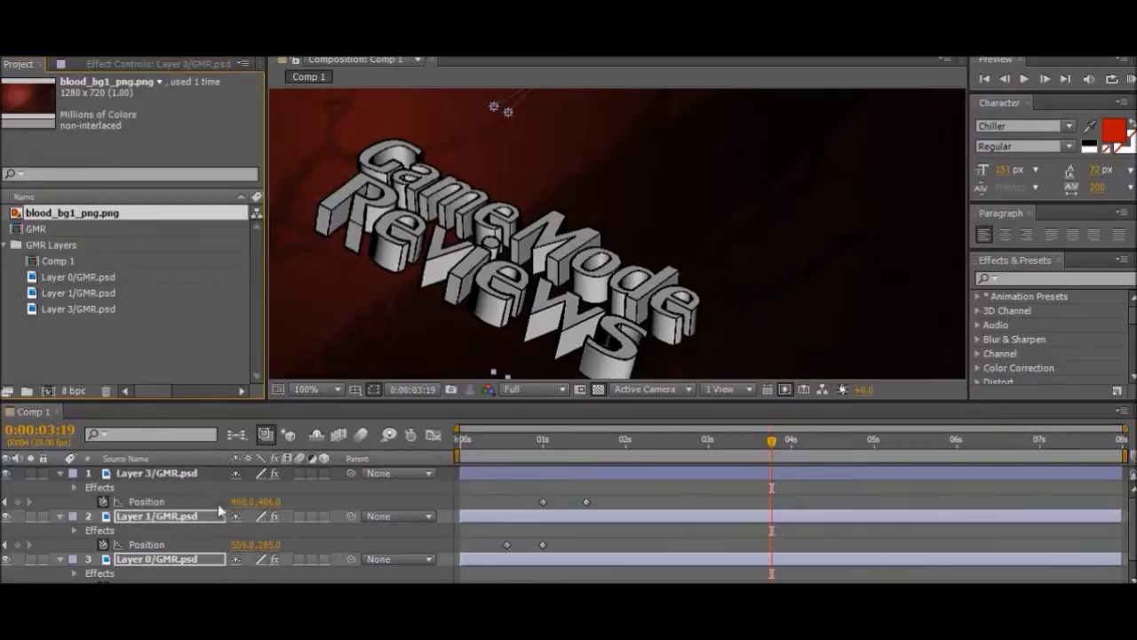
Collapse the properties of all layers and select Layer 3, Layer 1 and Layer 0 together.
{"action": "left_click", "coordinate": [59, 473]}
{"action": "left_click", "coordinate": [59, 487]}
{"action": "left_click", "coordinate": [60, 502]}
{"action": "left_click", "coordinate": [60, 516]}
{"action": "scroll", "coordinate": [571, 254], "scroll_direction": "down", "scroll_amount": 1}
{"action": "left_click_drag", "start_coordinate": [567, 253], "coordinate": [638, 241]}
{"action": "left_click", "coordinate": [158, 474]}
{"action": "left_click", "coordinate": [158, 503], "text": "shift"}
Scrub through the timeline and preview the whole animation from the first frame.
{"action": "left_click_drag", "start_coordinate": [481, 440], "coordinate": [731, 434]}
{"action": "left_click", "coordinate": [984, 79]}
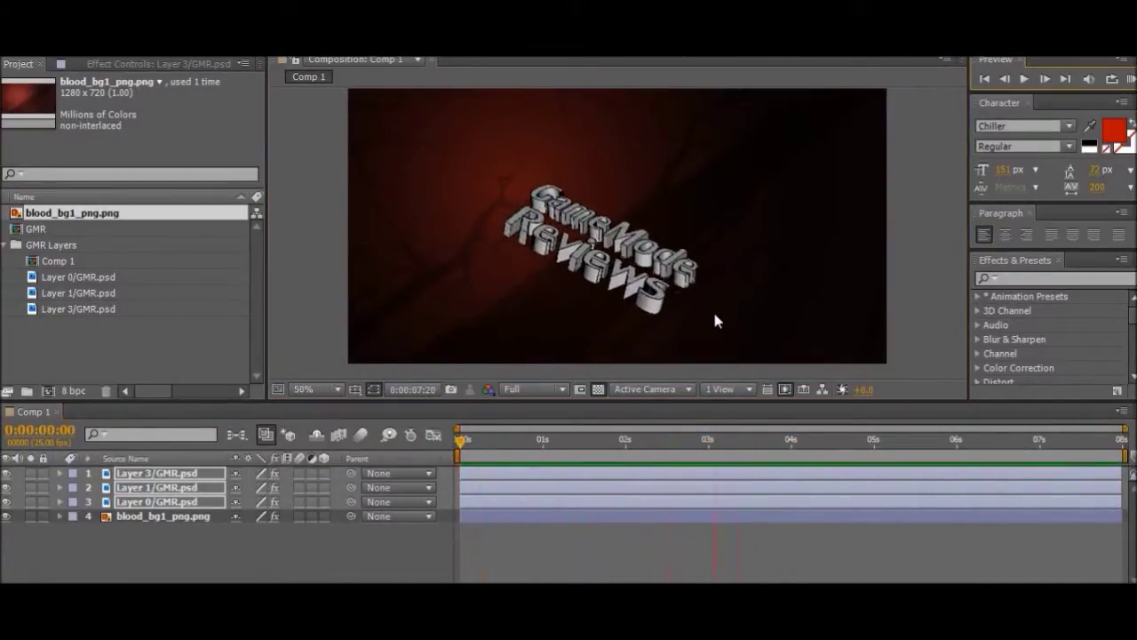
{"action": "key", "text": "space"}
Save the project in the Documents library as Game Mode Reviews Intro.
{"action": "left_click", "coordinate": [16, 36]}
{"action": "mouse_move", "coordinate": [45, 176]}
{"action": "left_click", "coordinate": [294, 177]}
{"action": "type", "text": "Game Mode Reviews Int"}
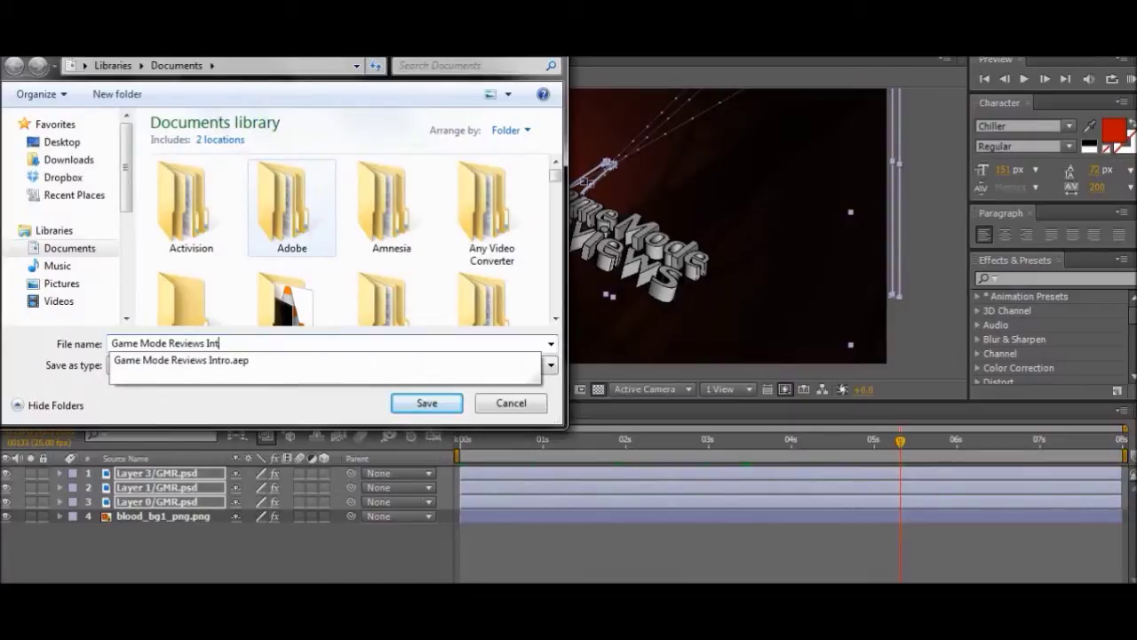
{"action": "left_click", "coordinate": [427, 402]}
Apply a Curves effect to the blood_bg1_png.png background and pull the RGB and Red curves down to darken it.
{"action": "right_click", "coordinate": [438, 270]}
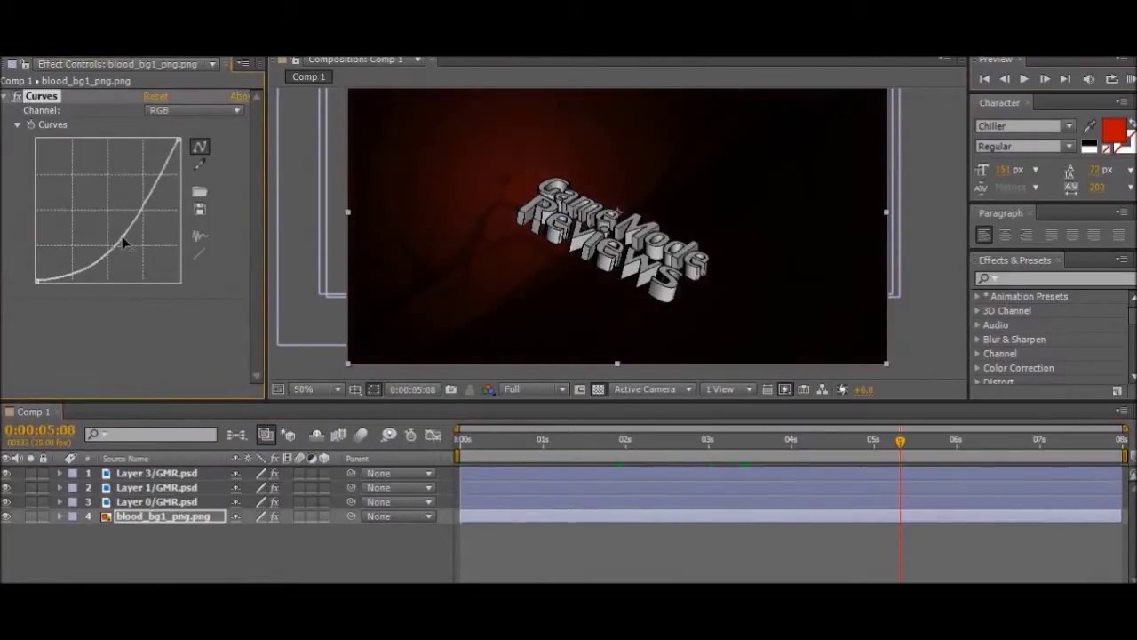
{"action": "left_click", "coordinate": [194, 110]}
{"action": "left_click", "coordinate": [183, 145]}
{"action": "left_click_drag", "start_coordinate": [124, 193], "coordinate": [116, 229]}
{"action": "left_click", "coordinate": [194, 110]}
{"action": "left_click", "coordinate": [183, 165]}
{"action": "left_click", "coordinate": [194, 110]}
{"action": "left_click", "coordinate": [183, 127]}
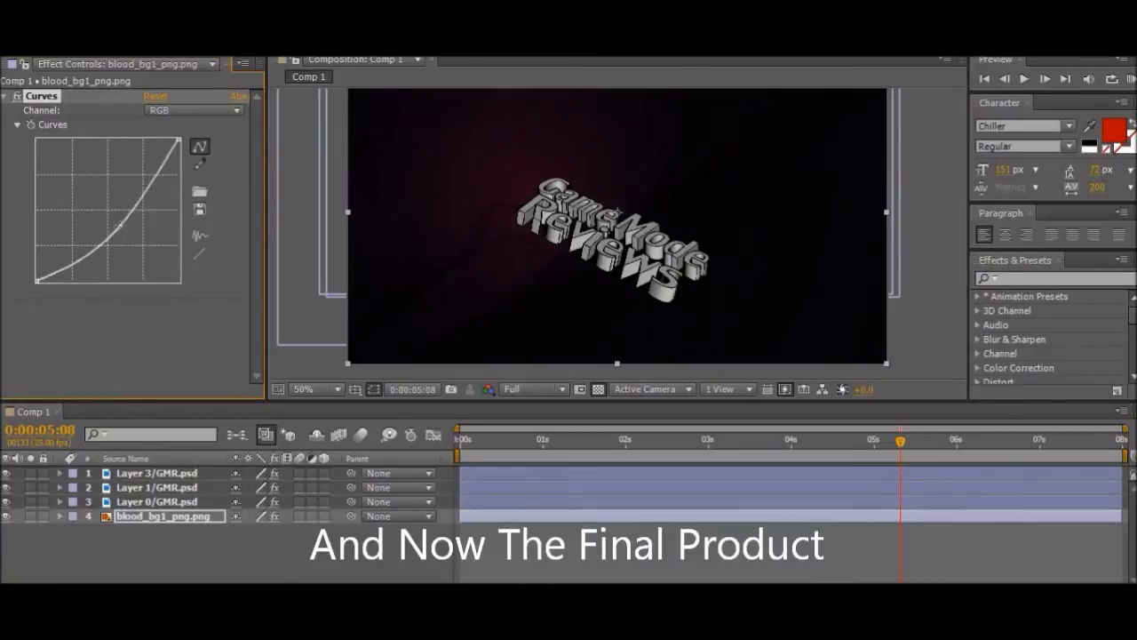
Deselect the background layer and send the finished composition to be rendered as a movie.
{"action": "left_click", "coordinate": [164, 539]}
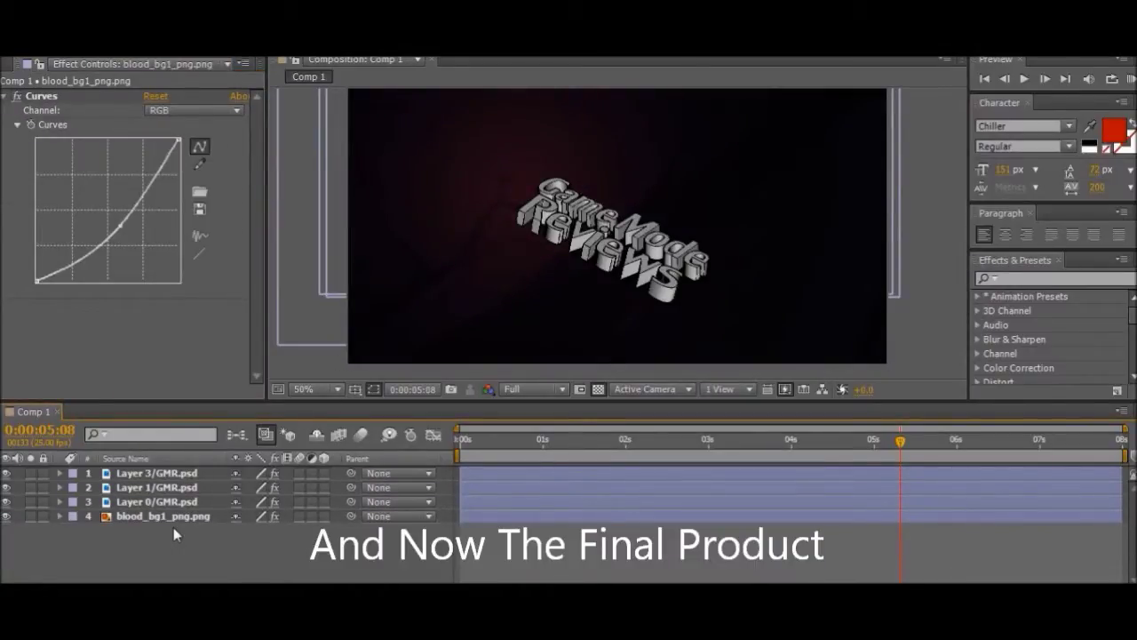
{"action": "left_click", "coordinate": [89, 16]}
{"action": "left_click", "coordinate": [131, 145]}
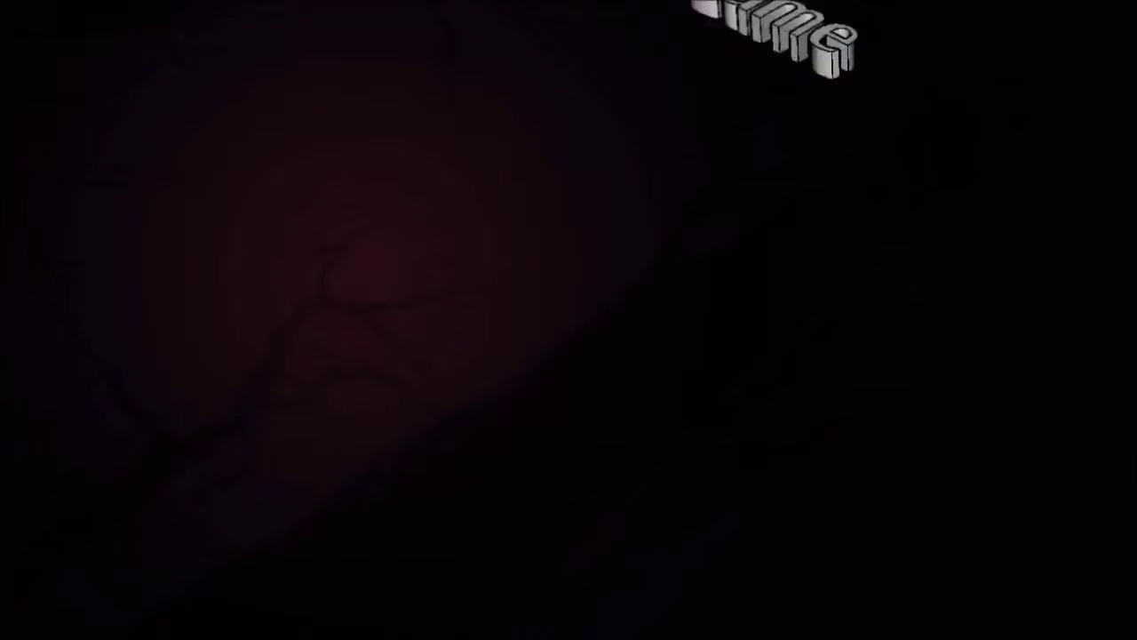